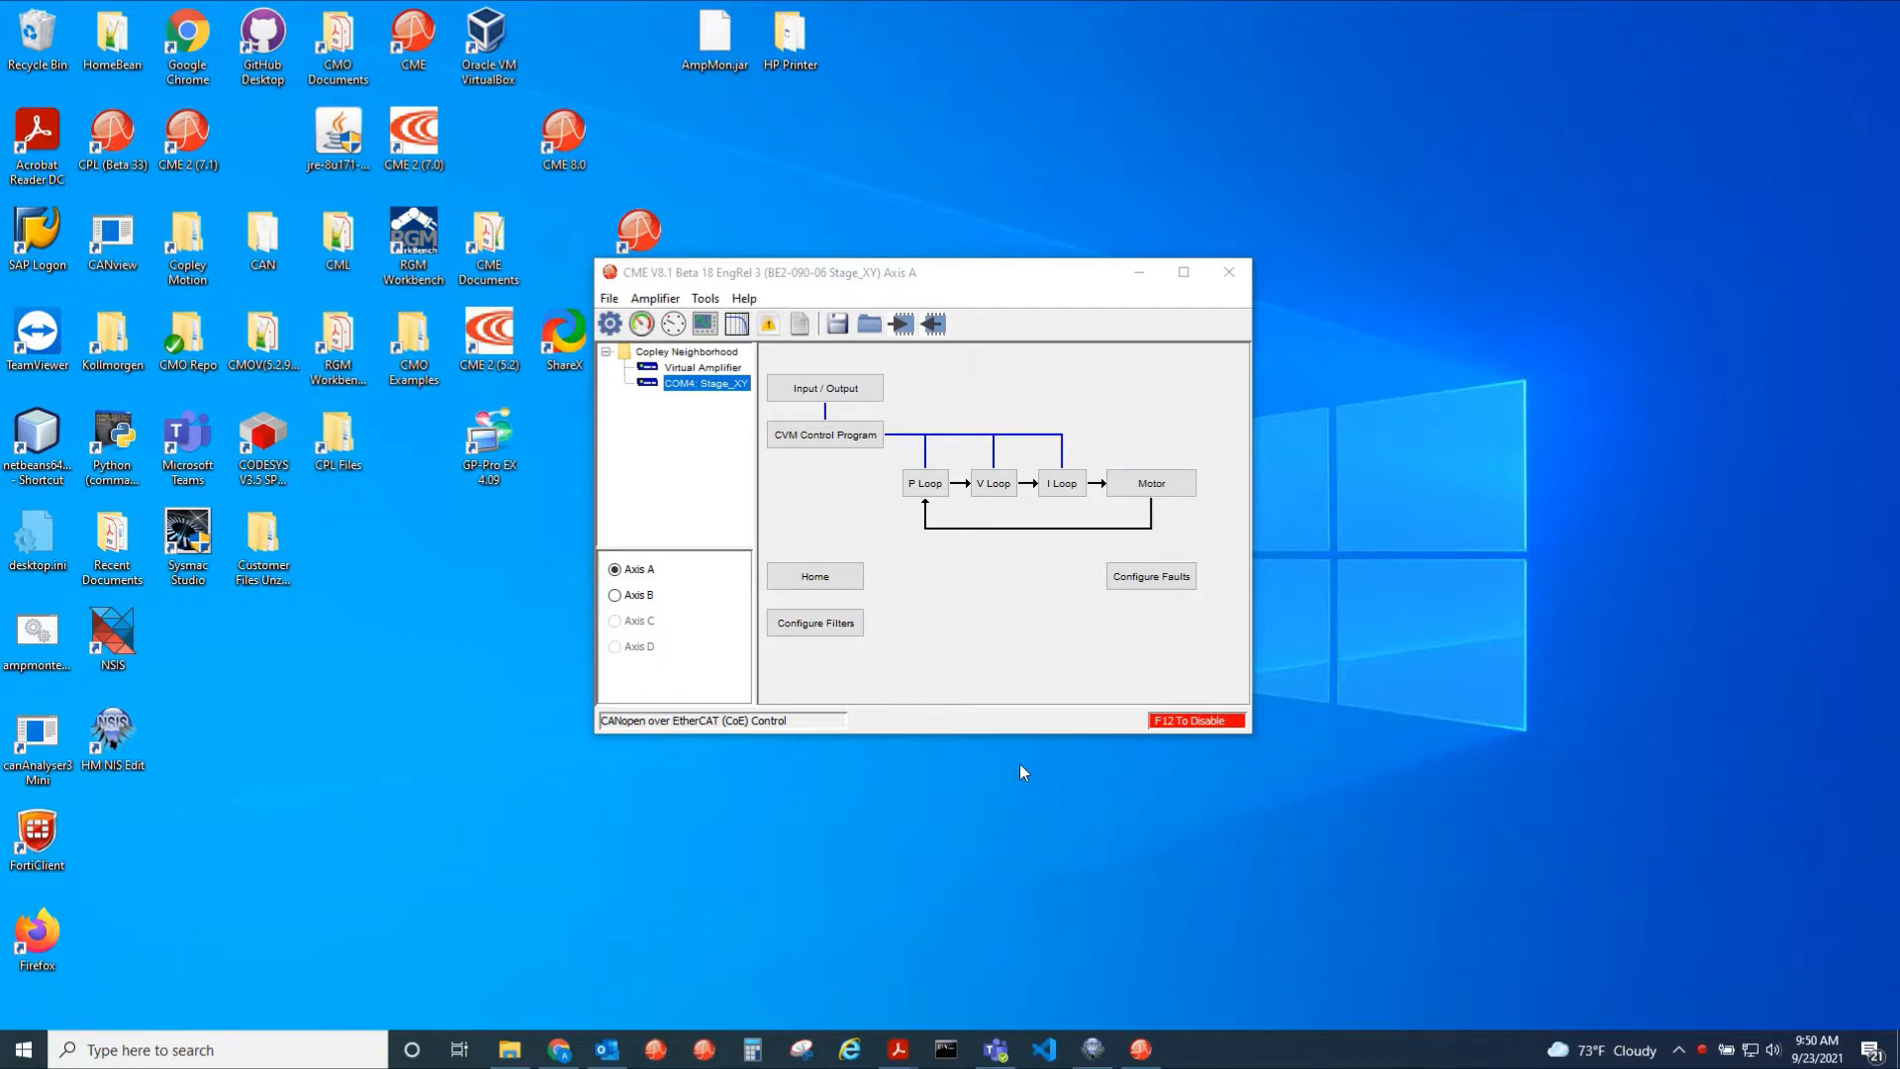
# - Switch to Chrome to view the CANopen torque scaling application note, and minimise the browser
pyautogui.click(559, 1049)
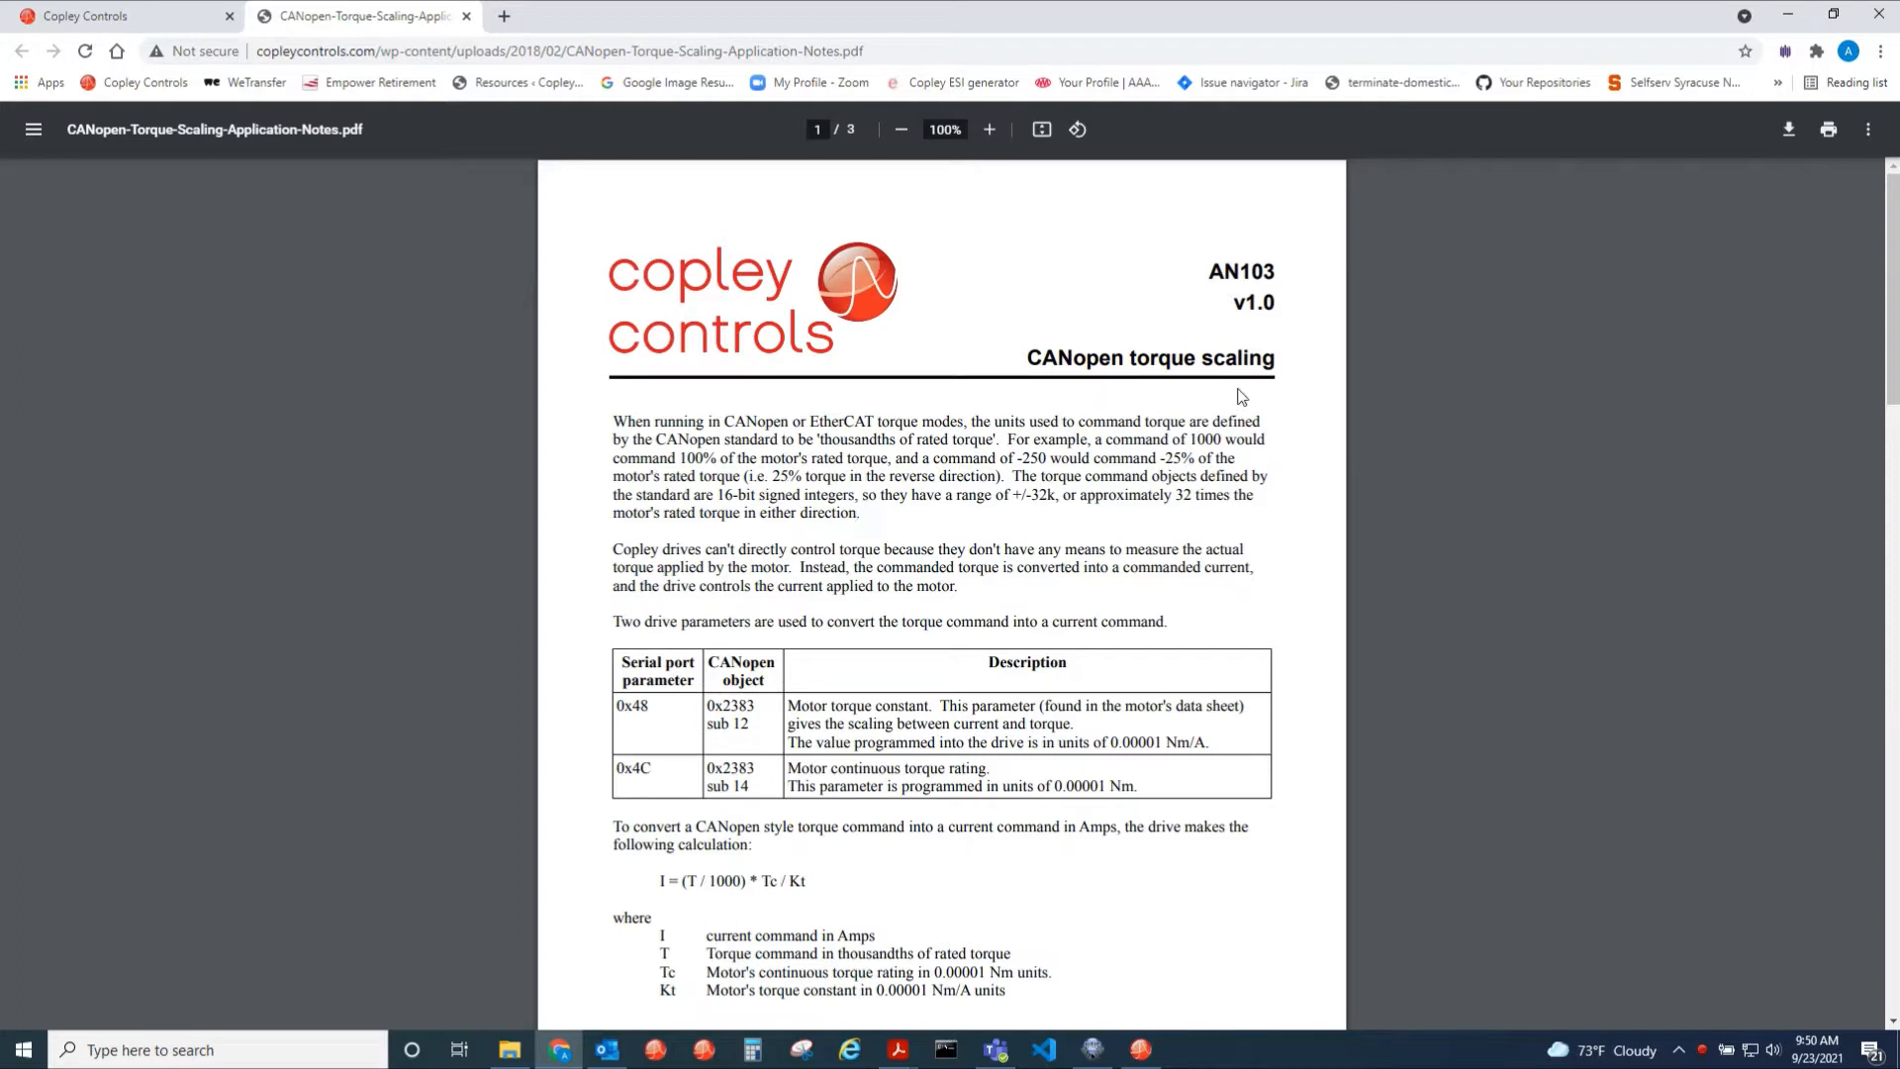
pyautogui.click(1789, 17)
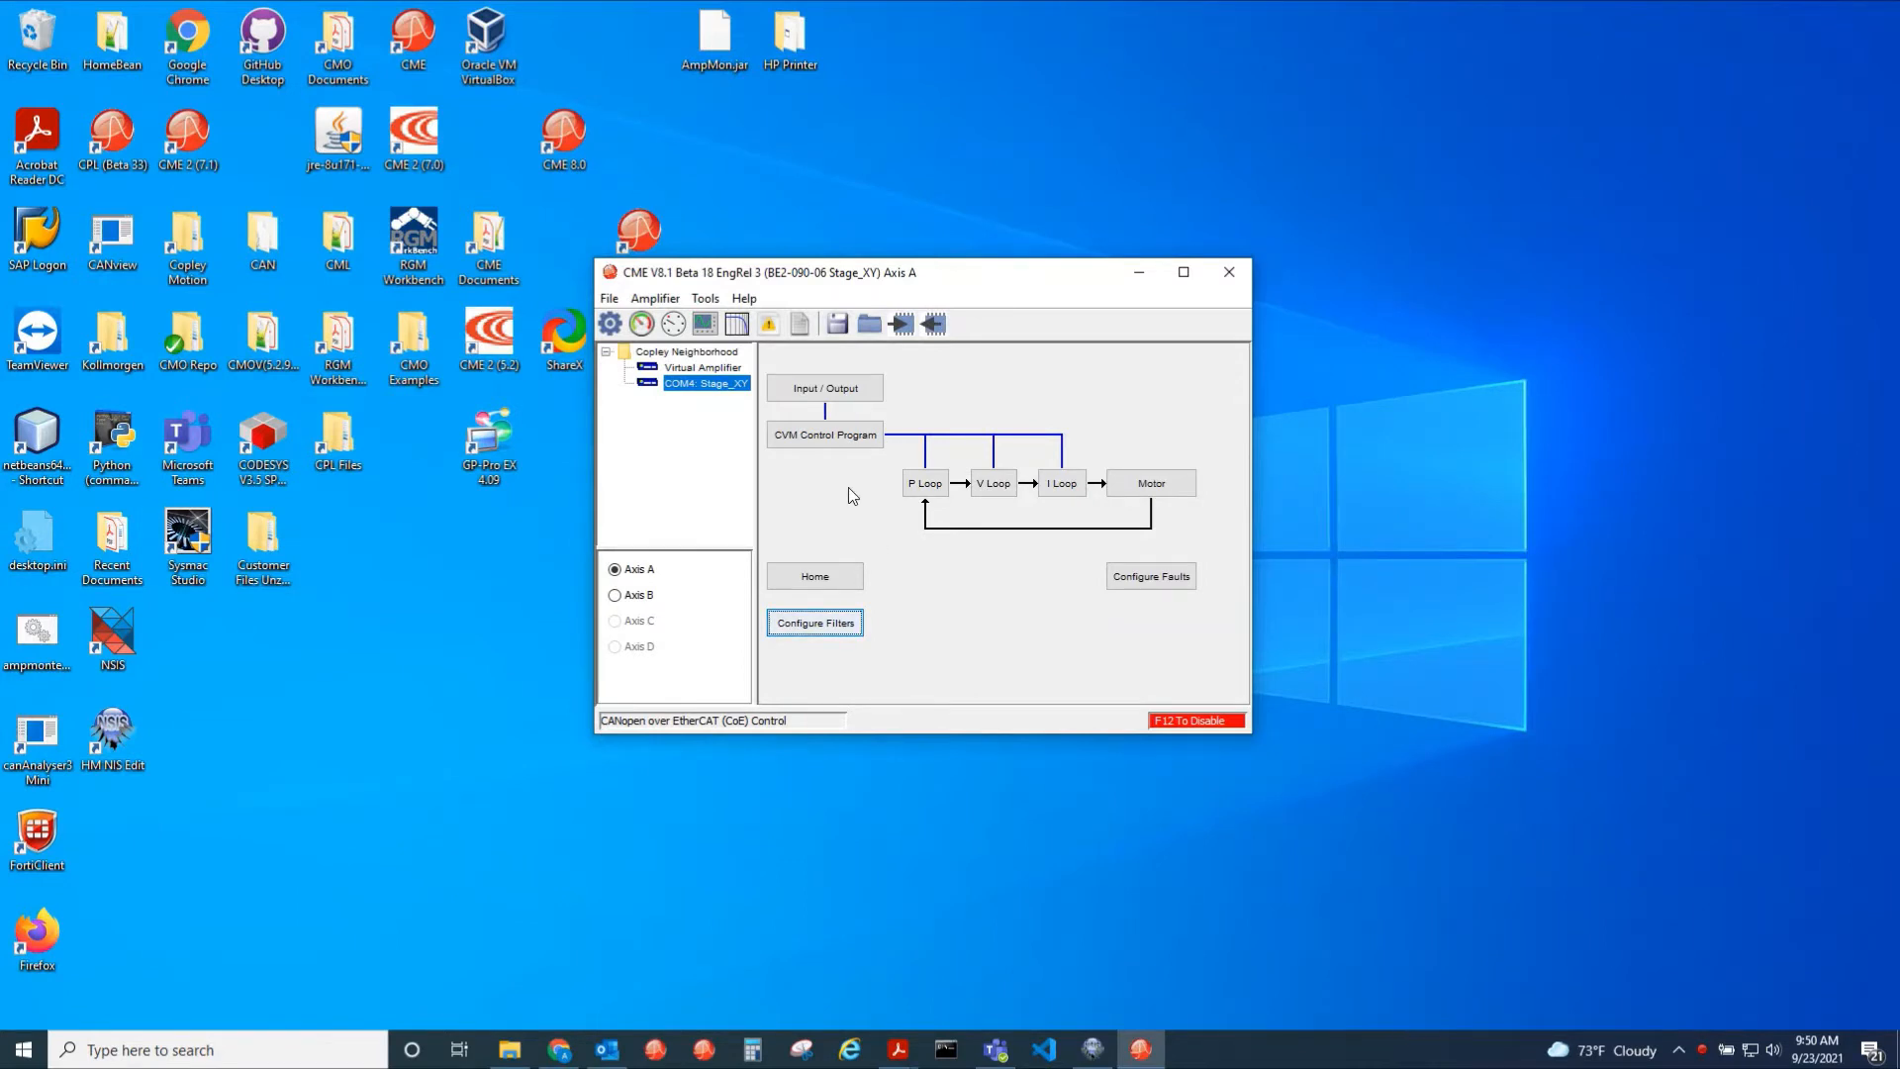
# - Open the Axis A filter configuration and view the current loop (I Loop) input filter settings
pyautogui.click(830, 622)
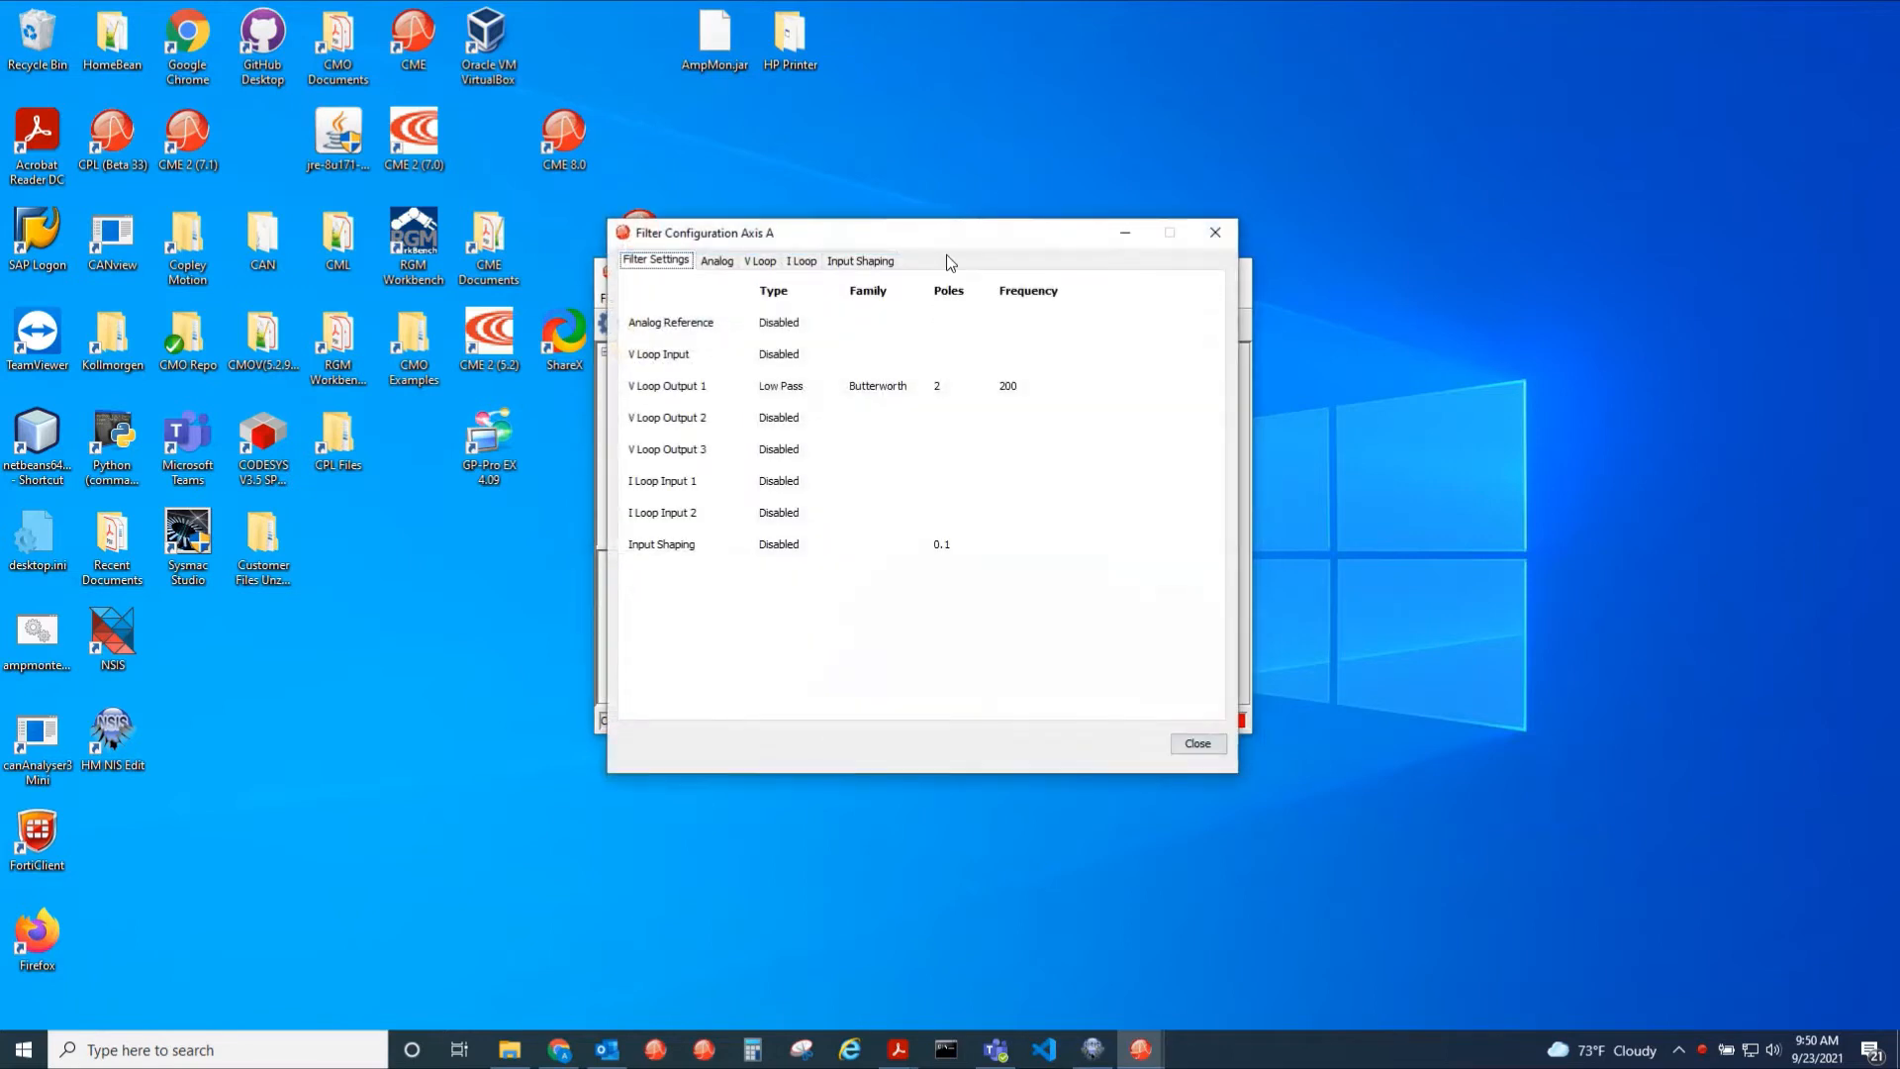
pyautogui.click(800, 262)
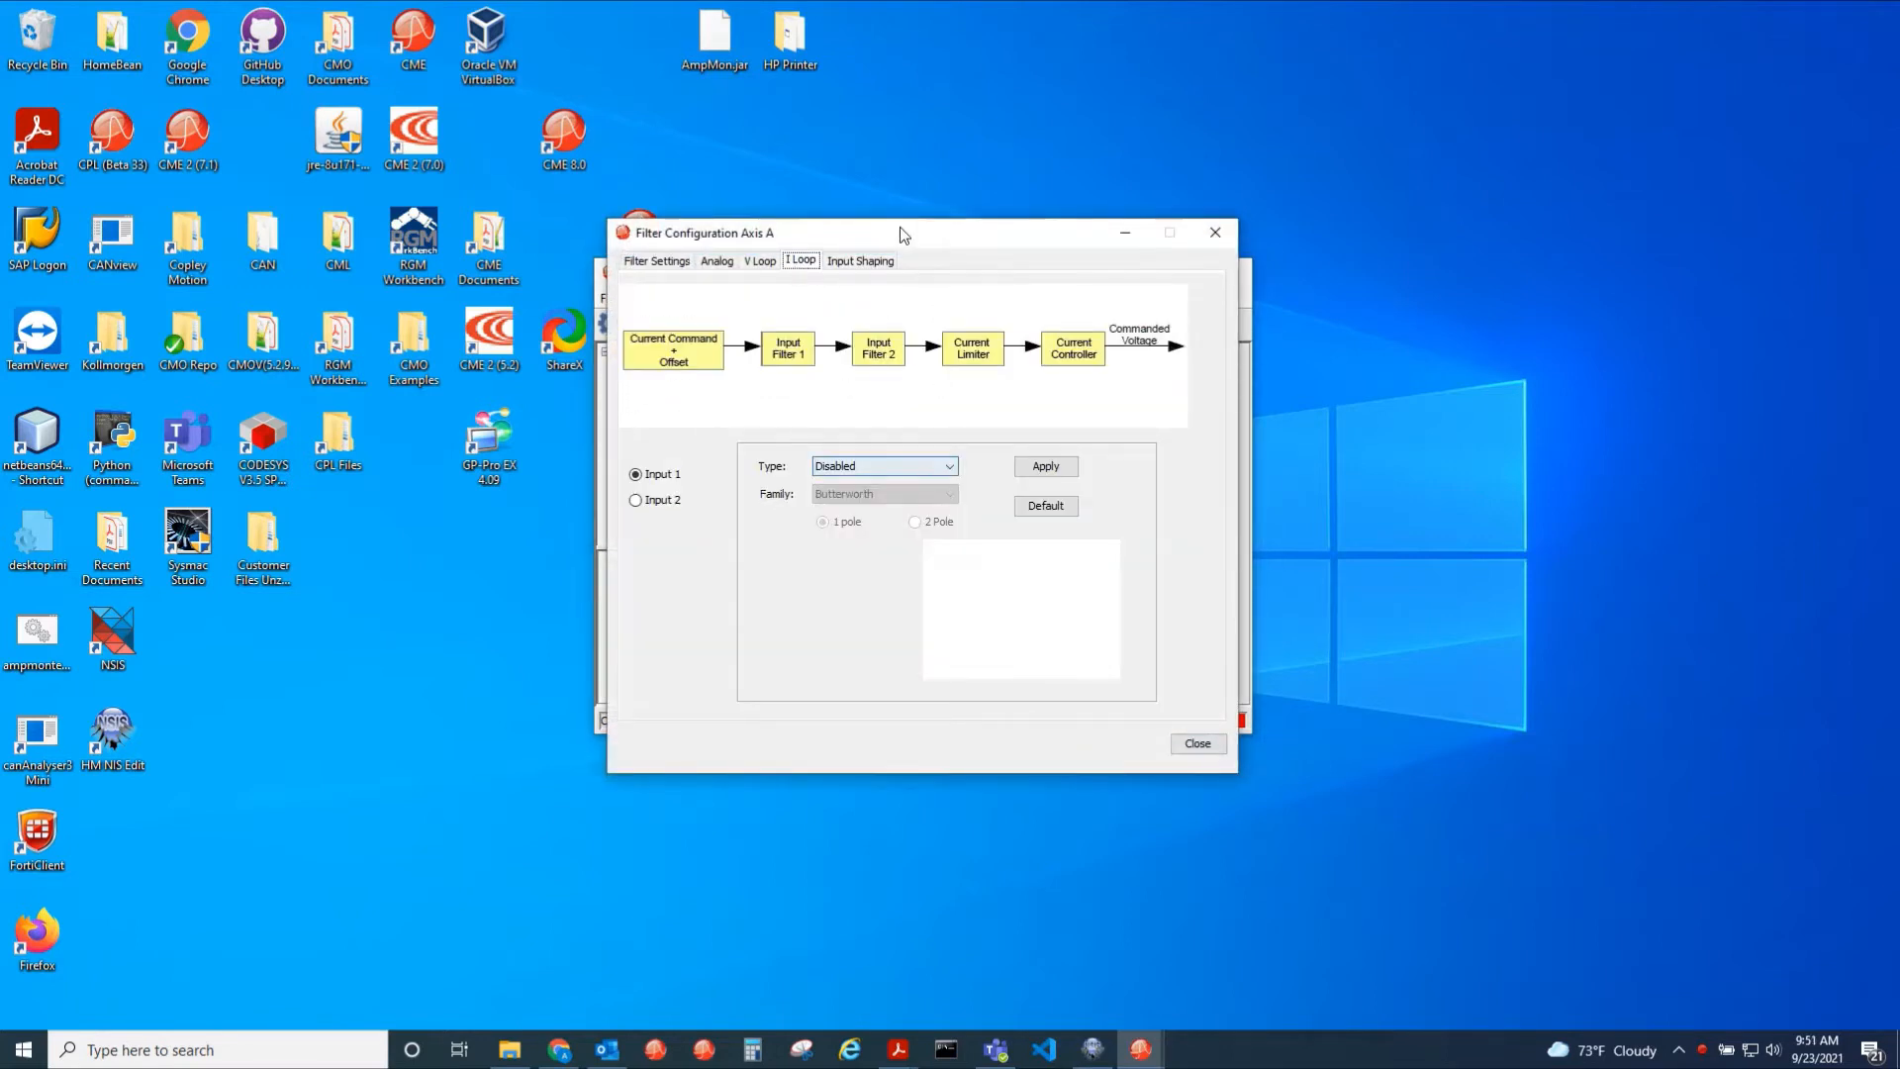
pyautogui.moveTo(905, 229); pyautogui.dragTo(936, 307)
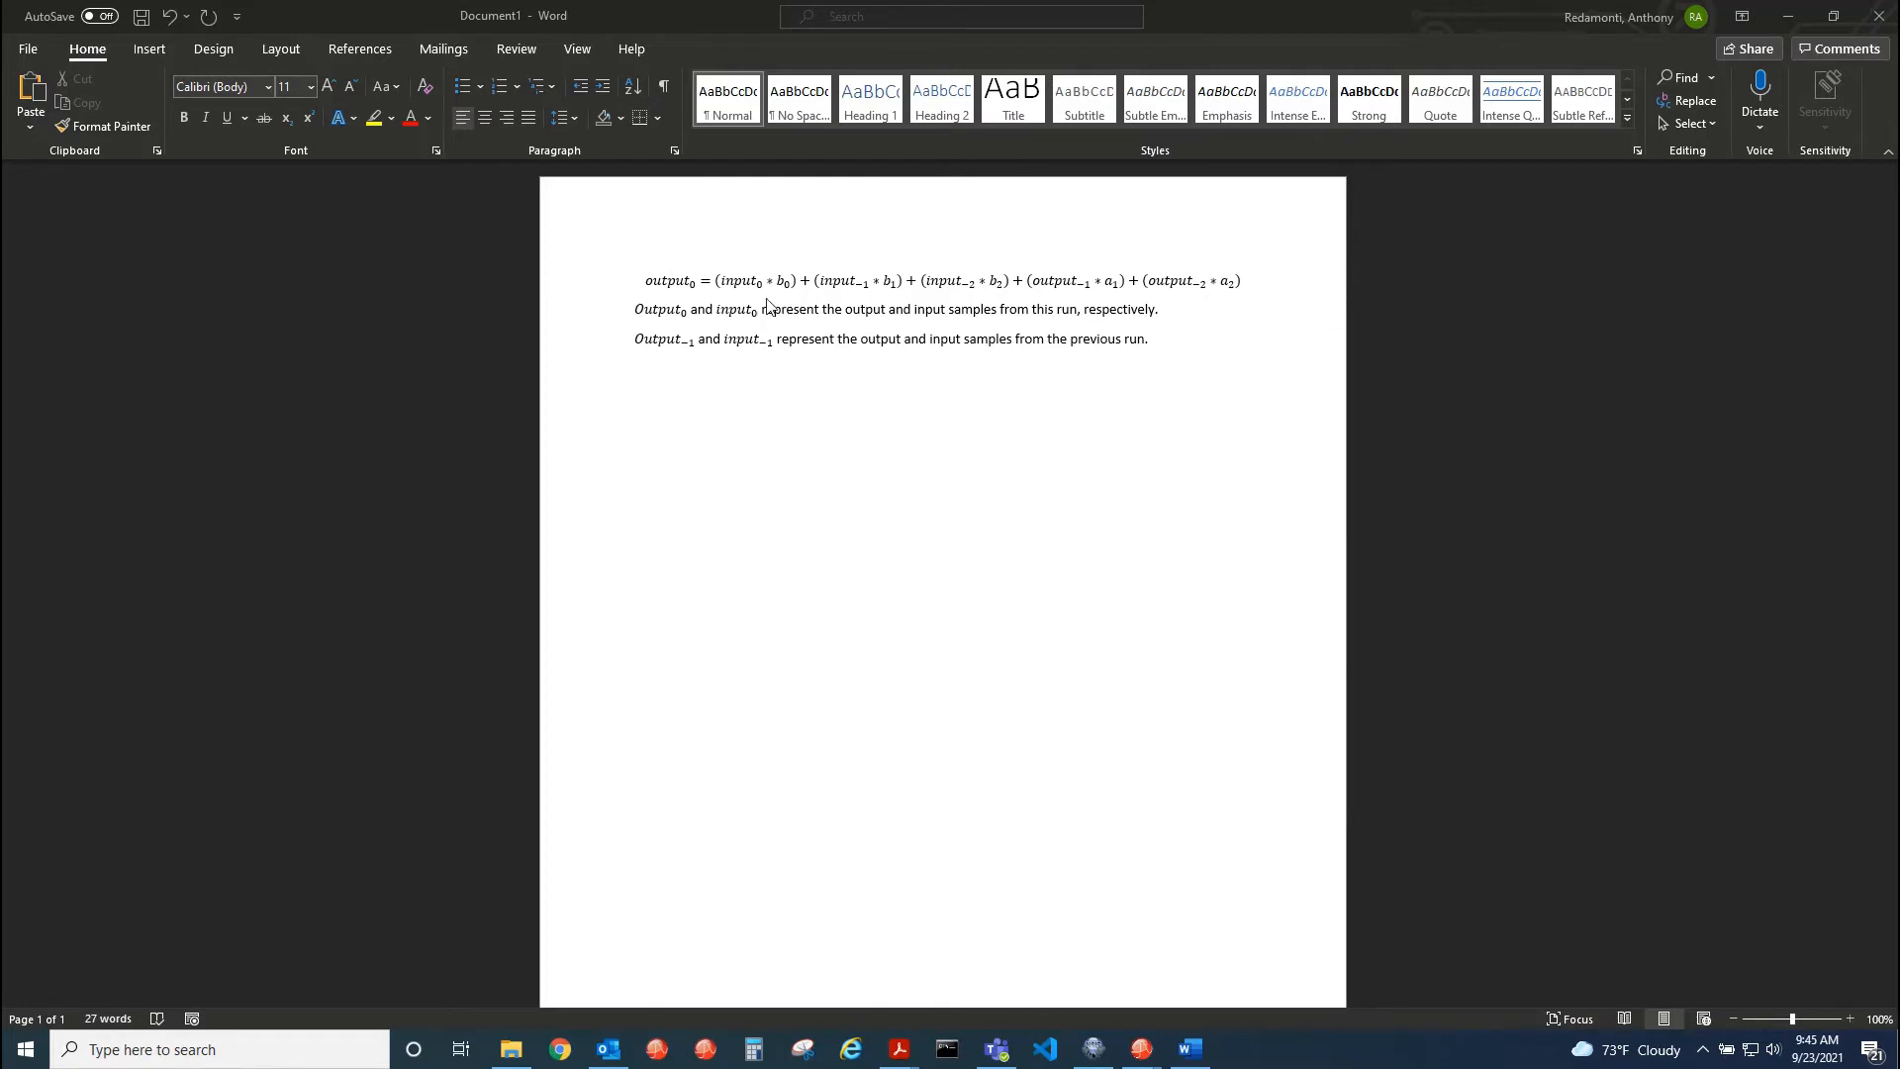
# - In the Word document, add the lines "B0 = 0.1", "1 = 0.1" and "0.01 = 0.001 mA" below the output equation notes
pyautogui.click(737, 387)
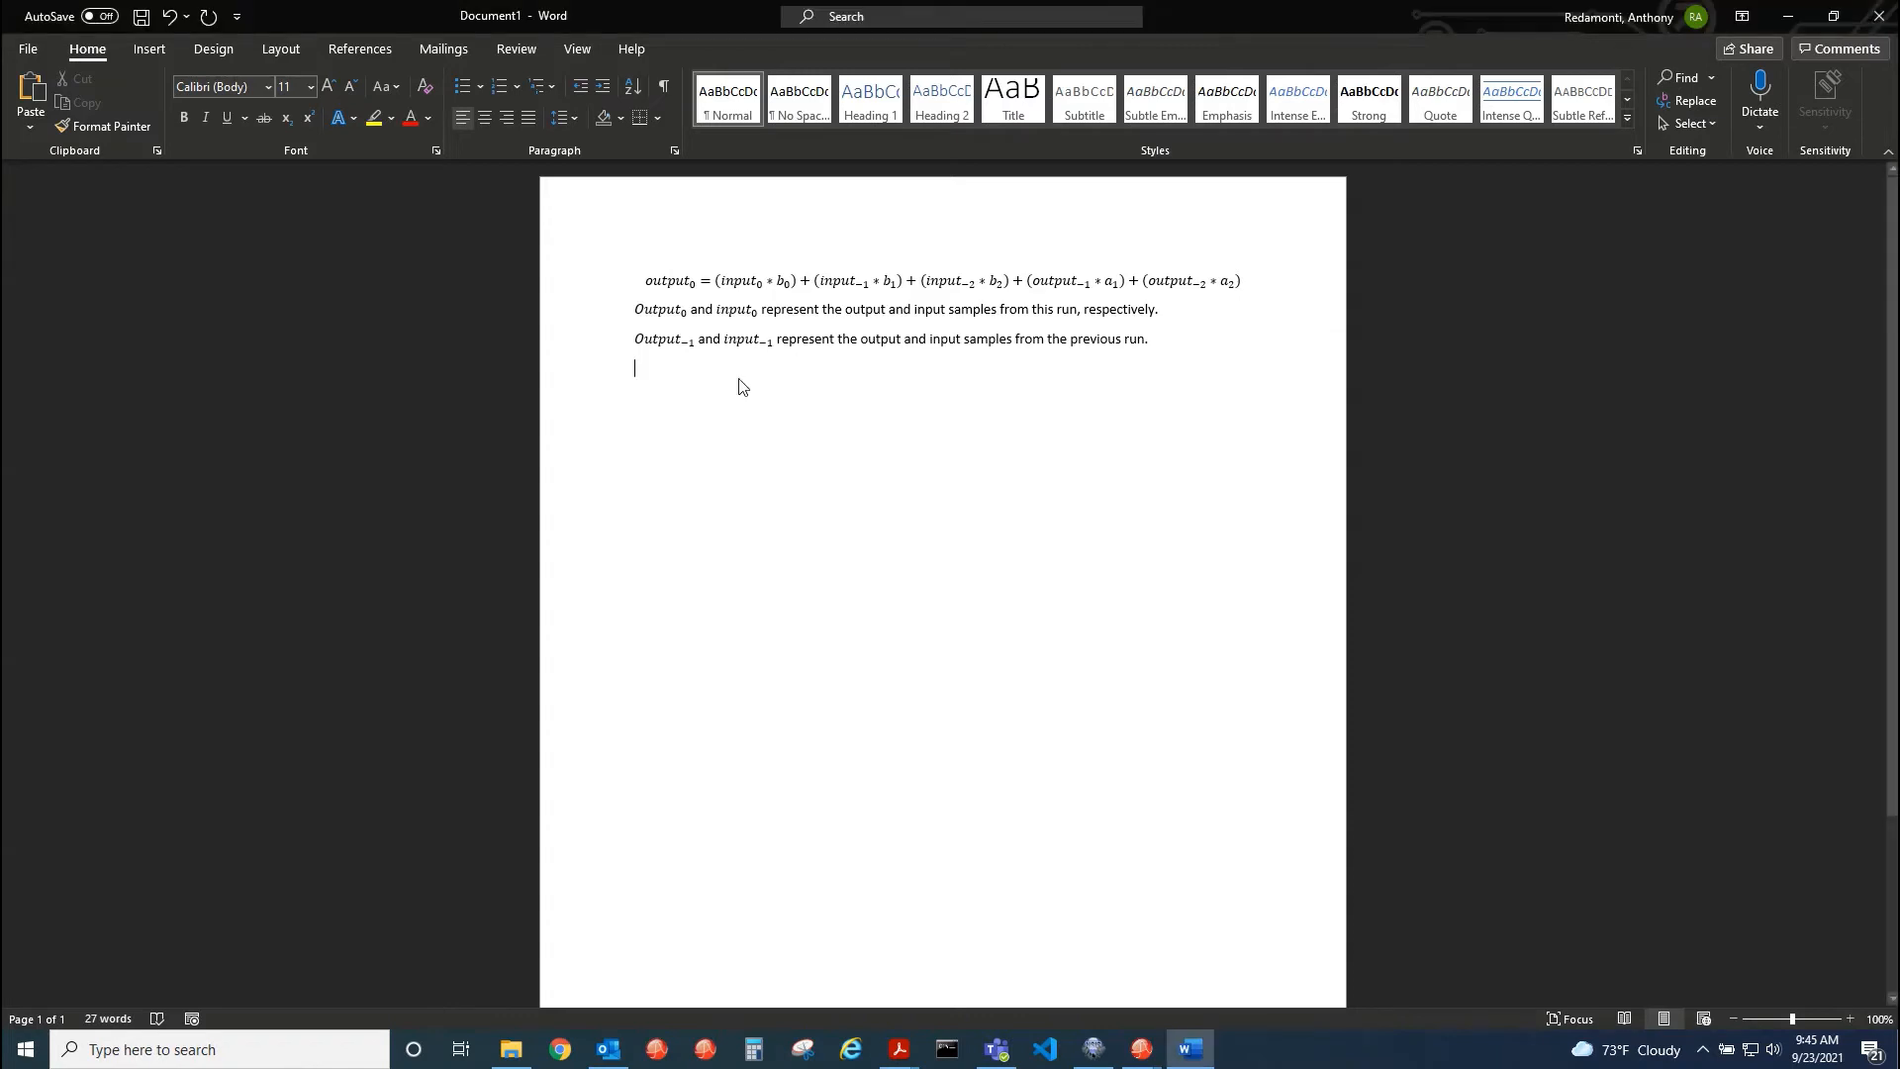
pyautogui.write('B0')
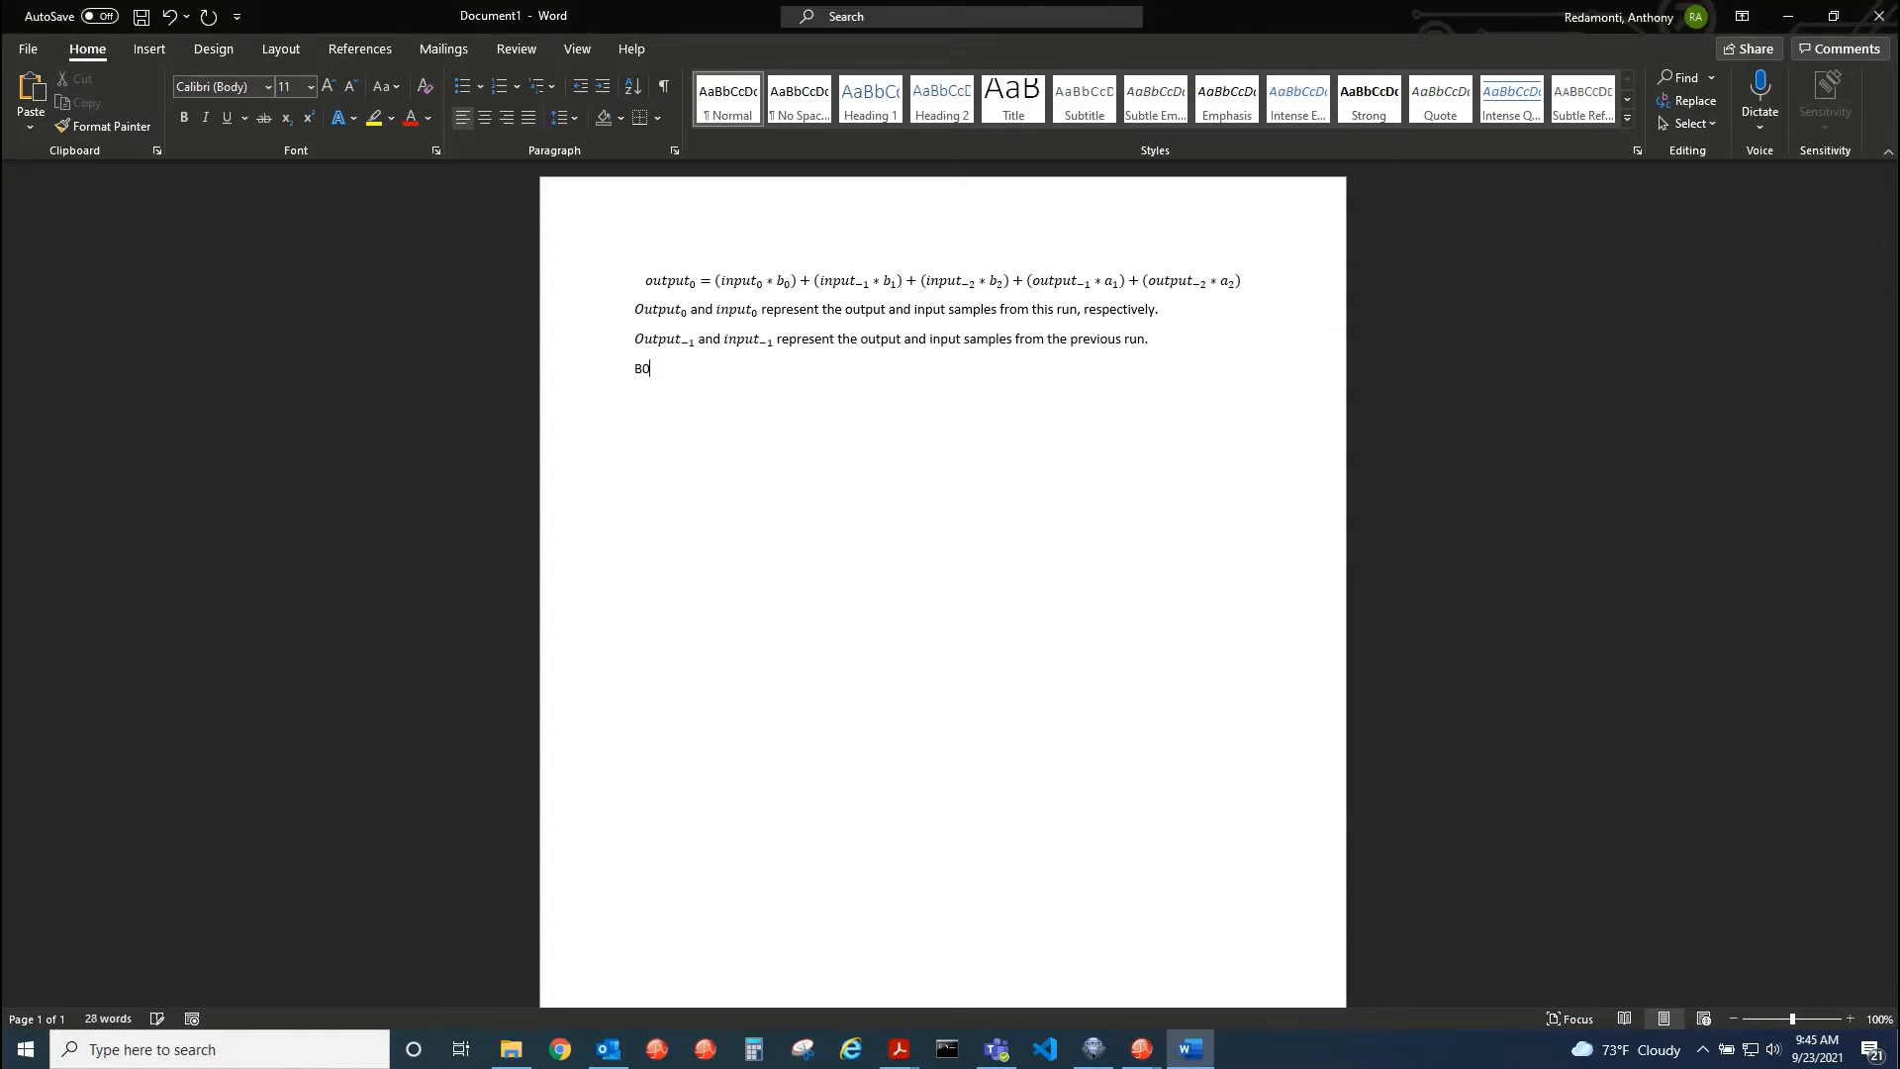
pyautogui.write(' = 0.1')
pyautogui.write('1')
pyautogui.press('BackSpace')
pyautogui.write('1 = 0.1')
pyautogui.press('Return')
pyautogui.write('0.01 = 0.001 mA')
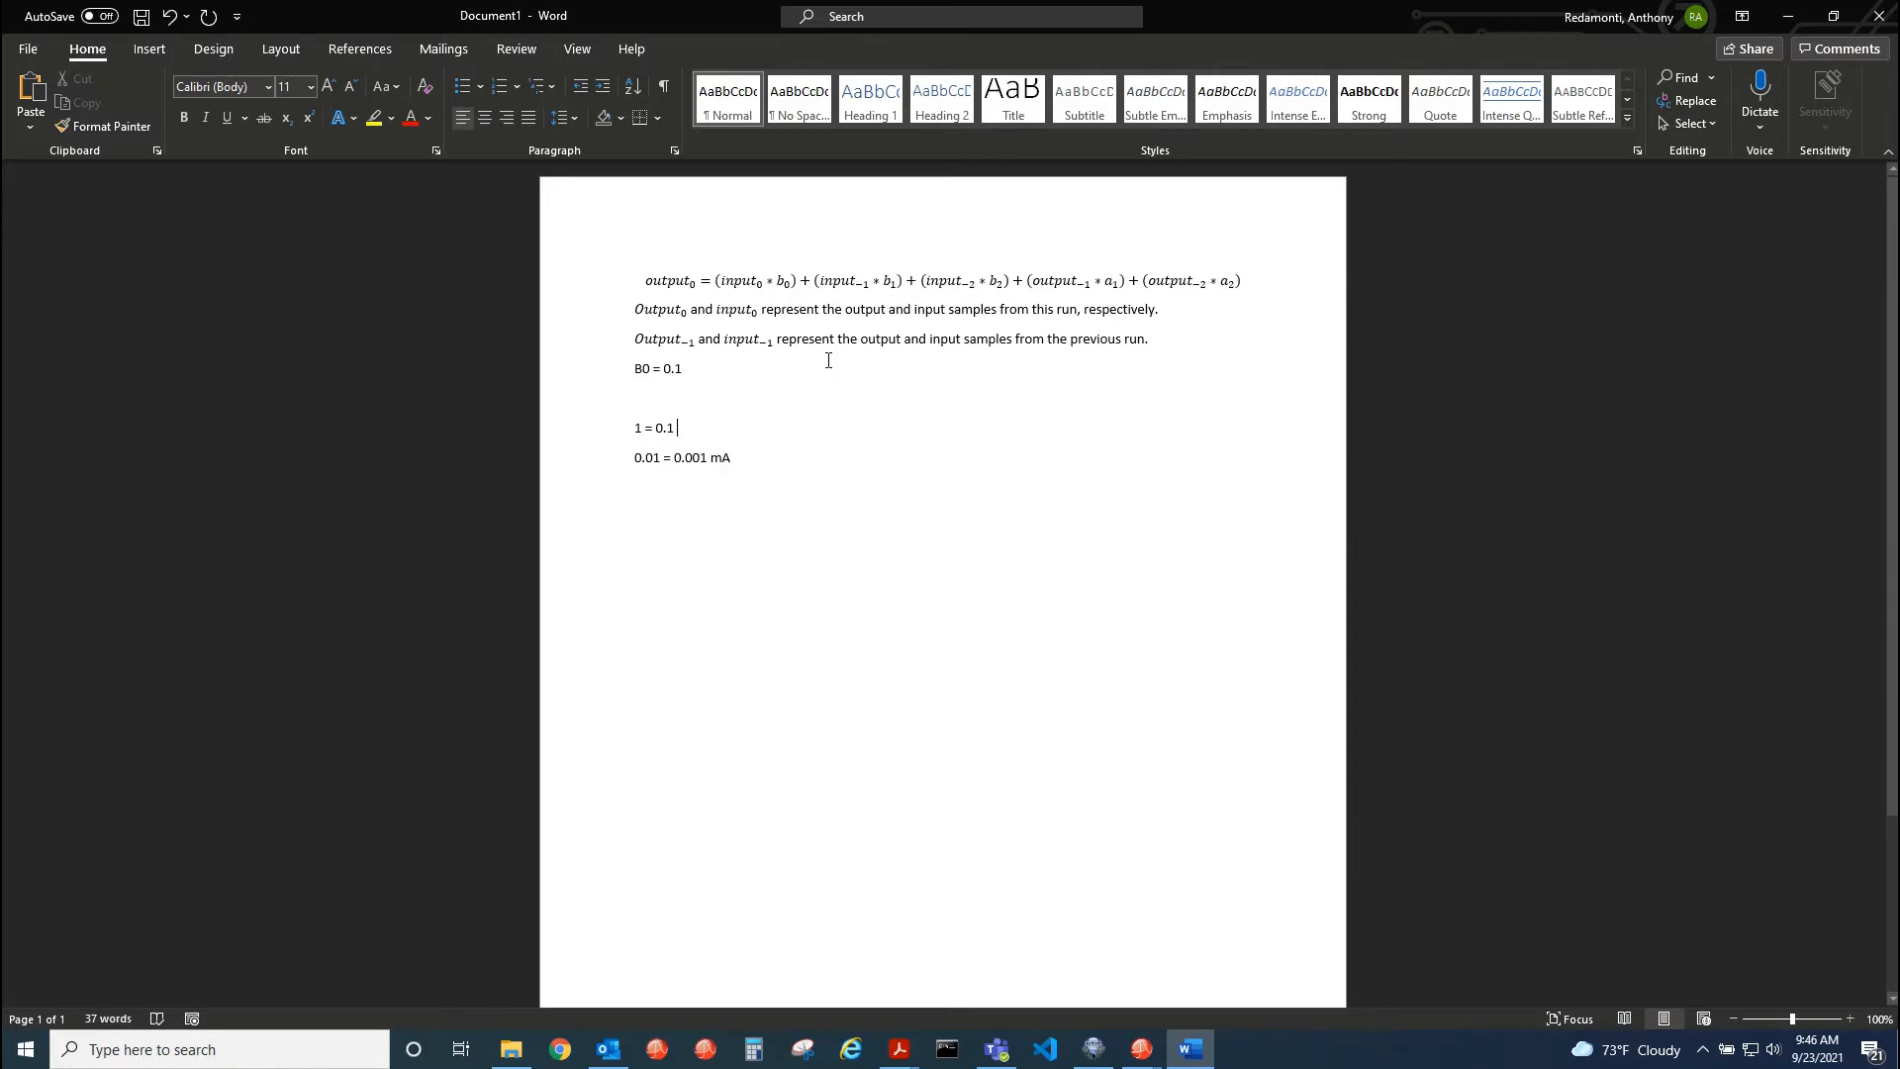
pyautogui.click(957, 428)
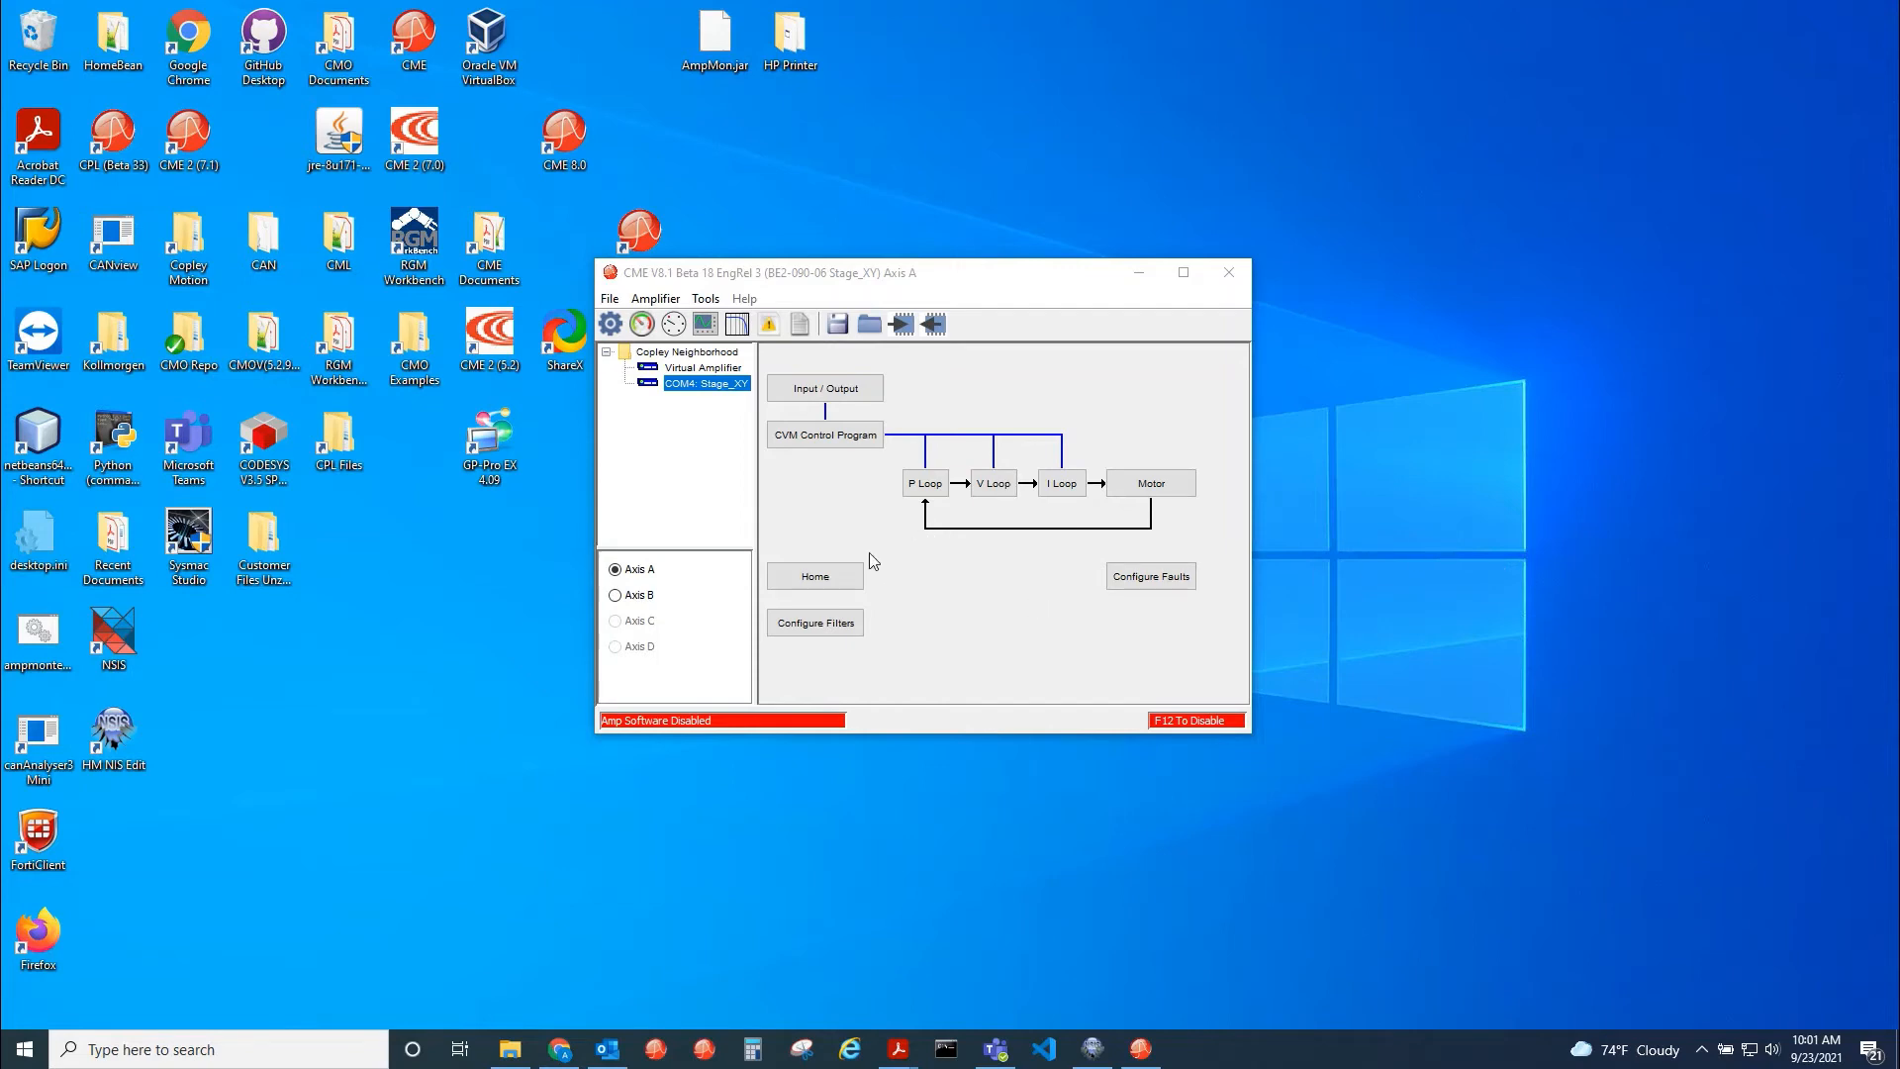
# - In Axis A's filter configuration, set b0 of the I Loop Input 1 custom biquad filter to 0.1 and apply it
pyautogui.click(856, 622)
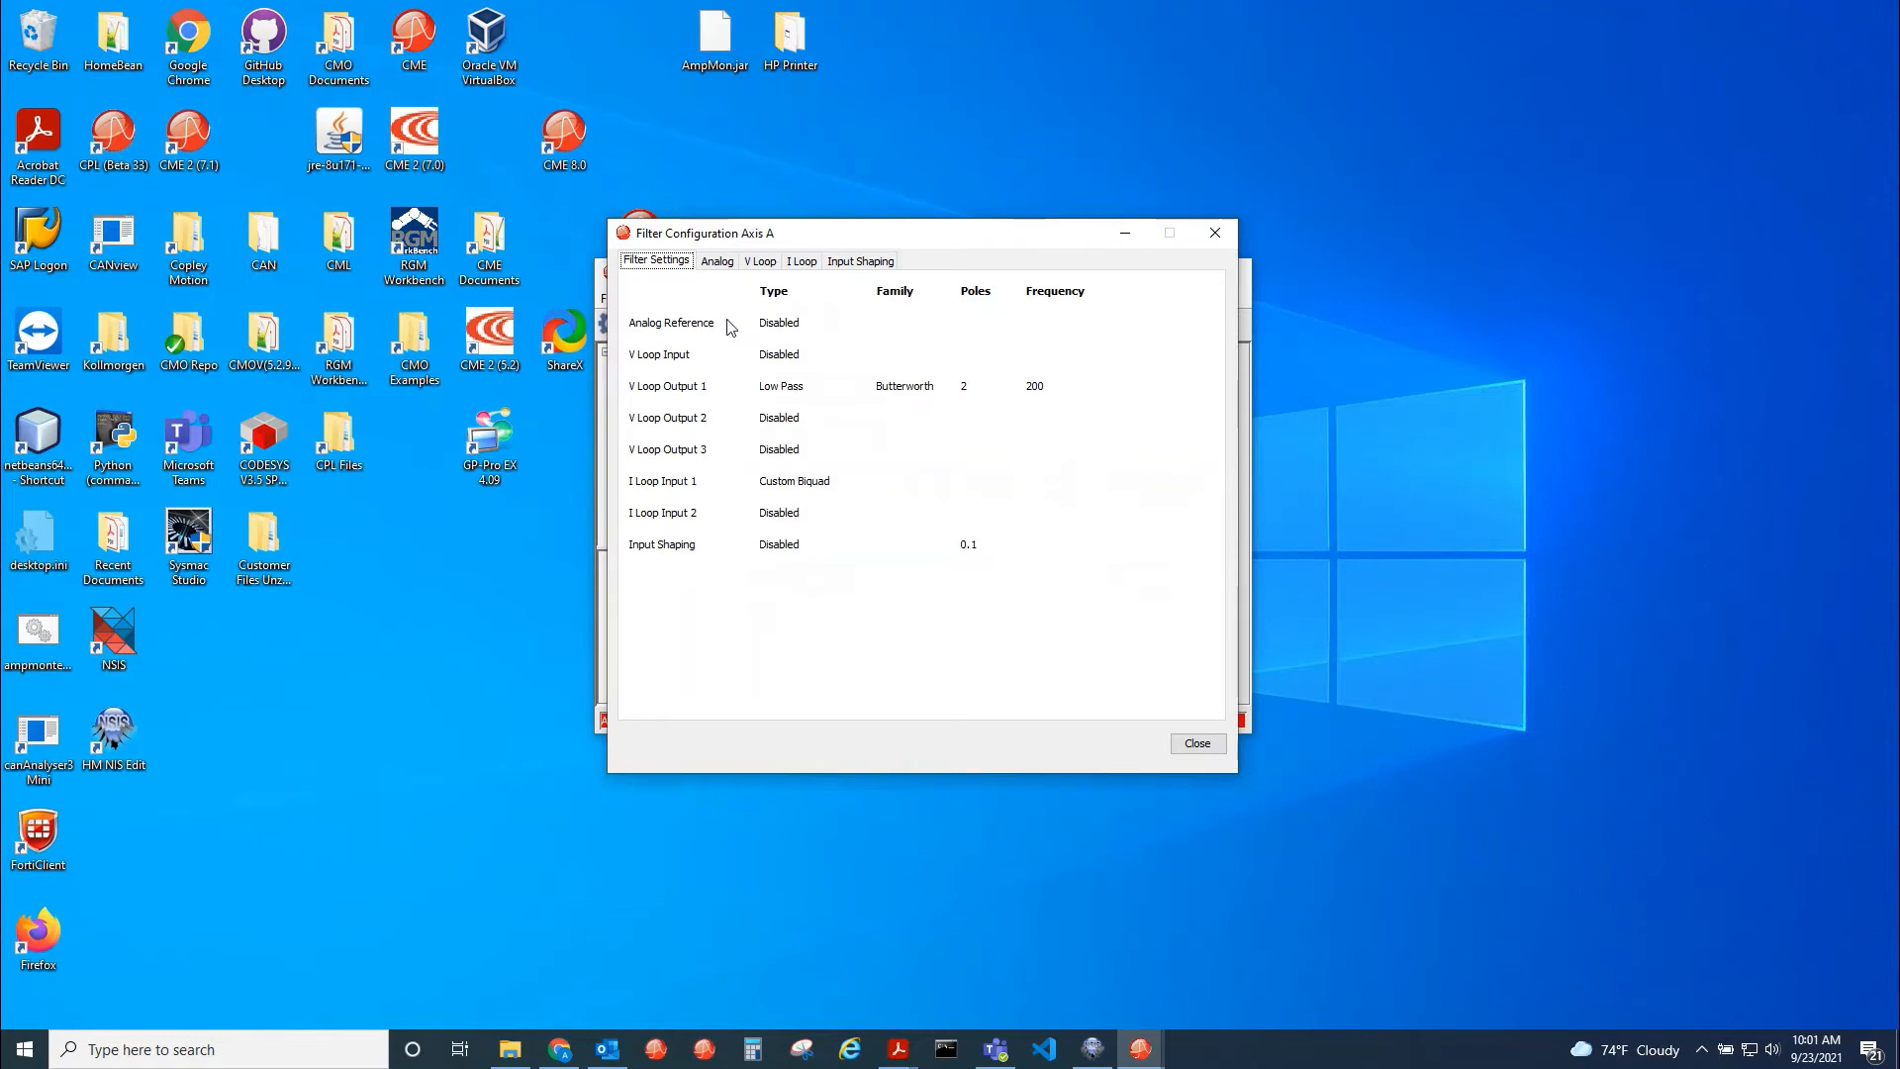
pyautogui.click(801, 262)
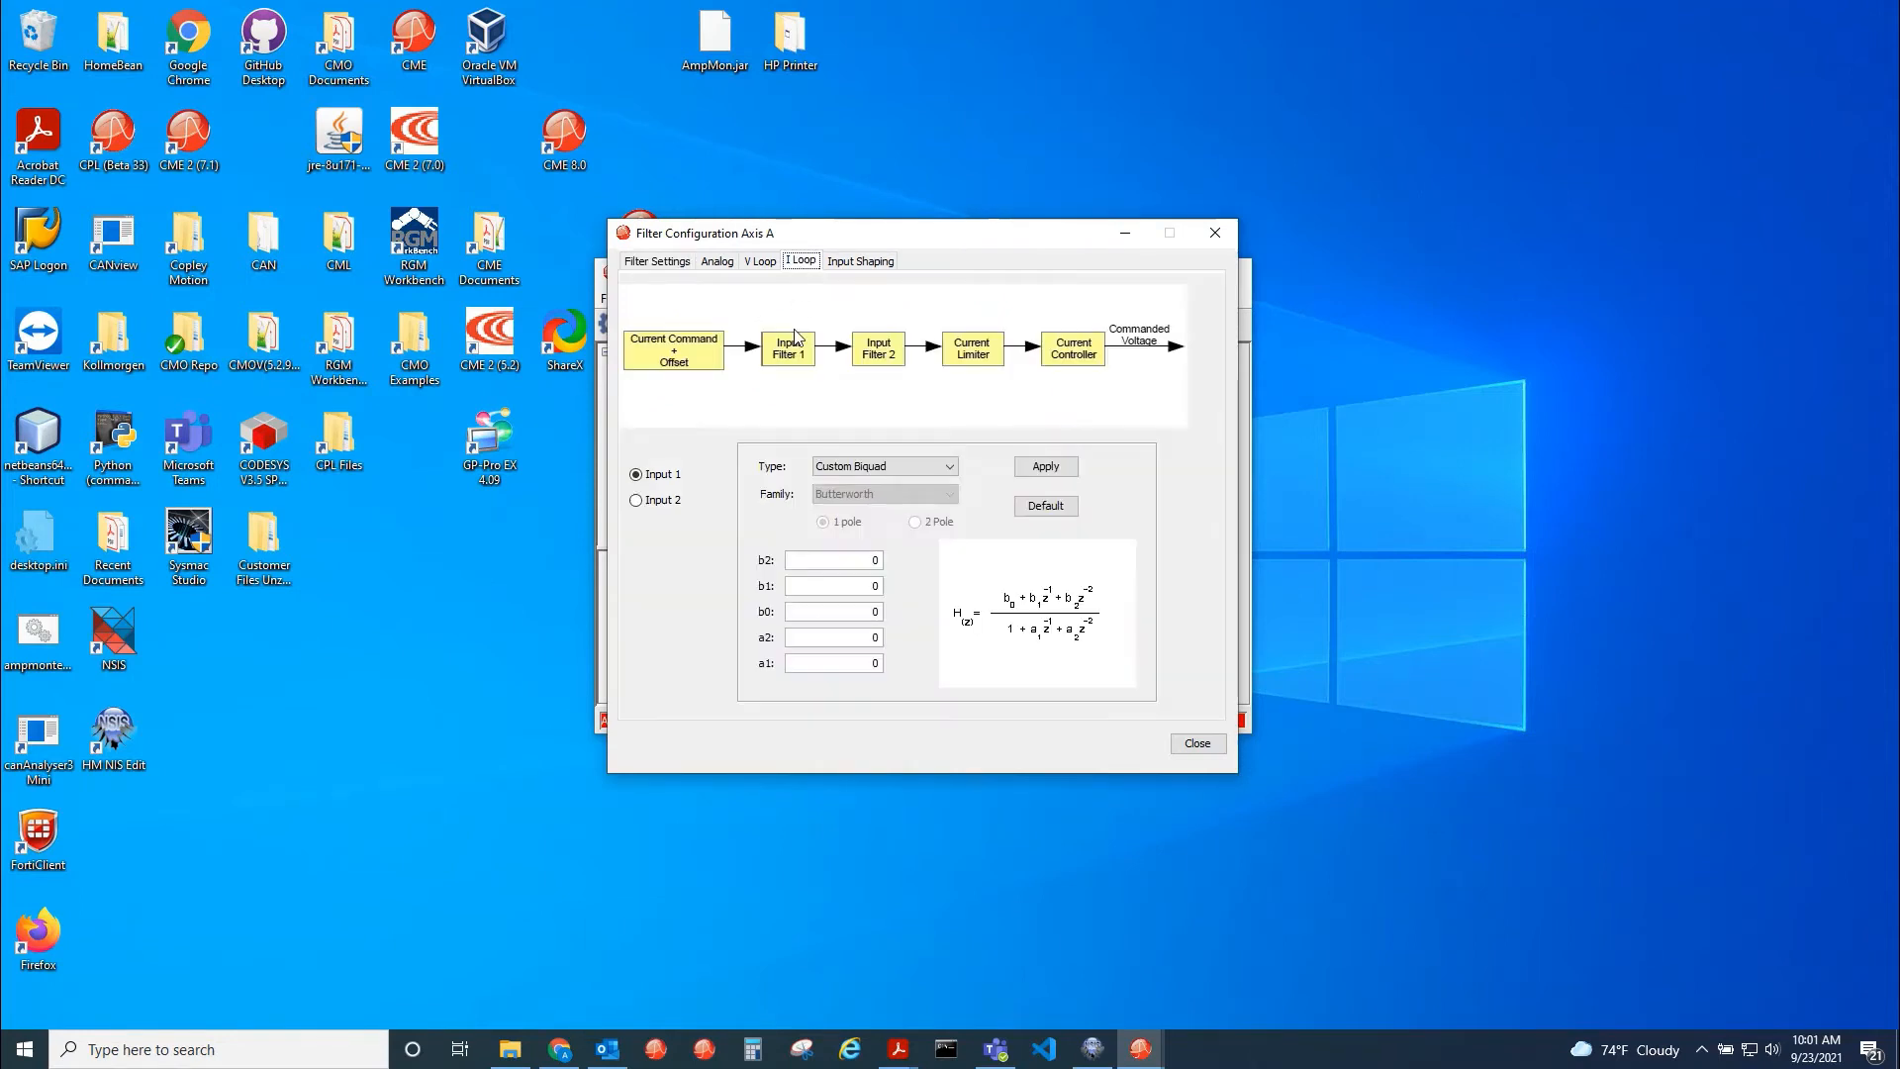
pyautogui.click(817, 611)
pyautogui.write('.1')
pyautogui.click(1039, 467)
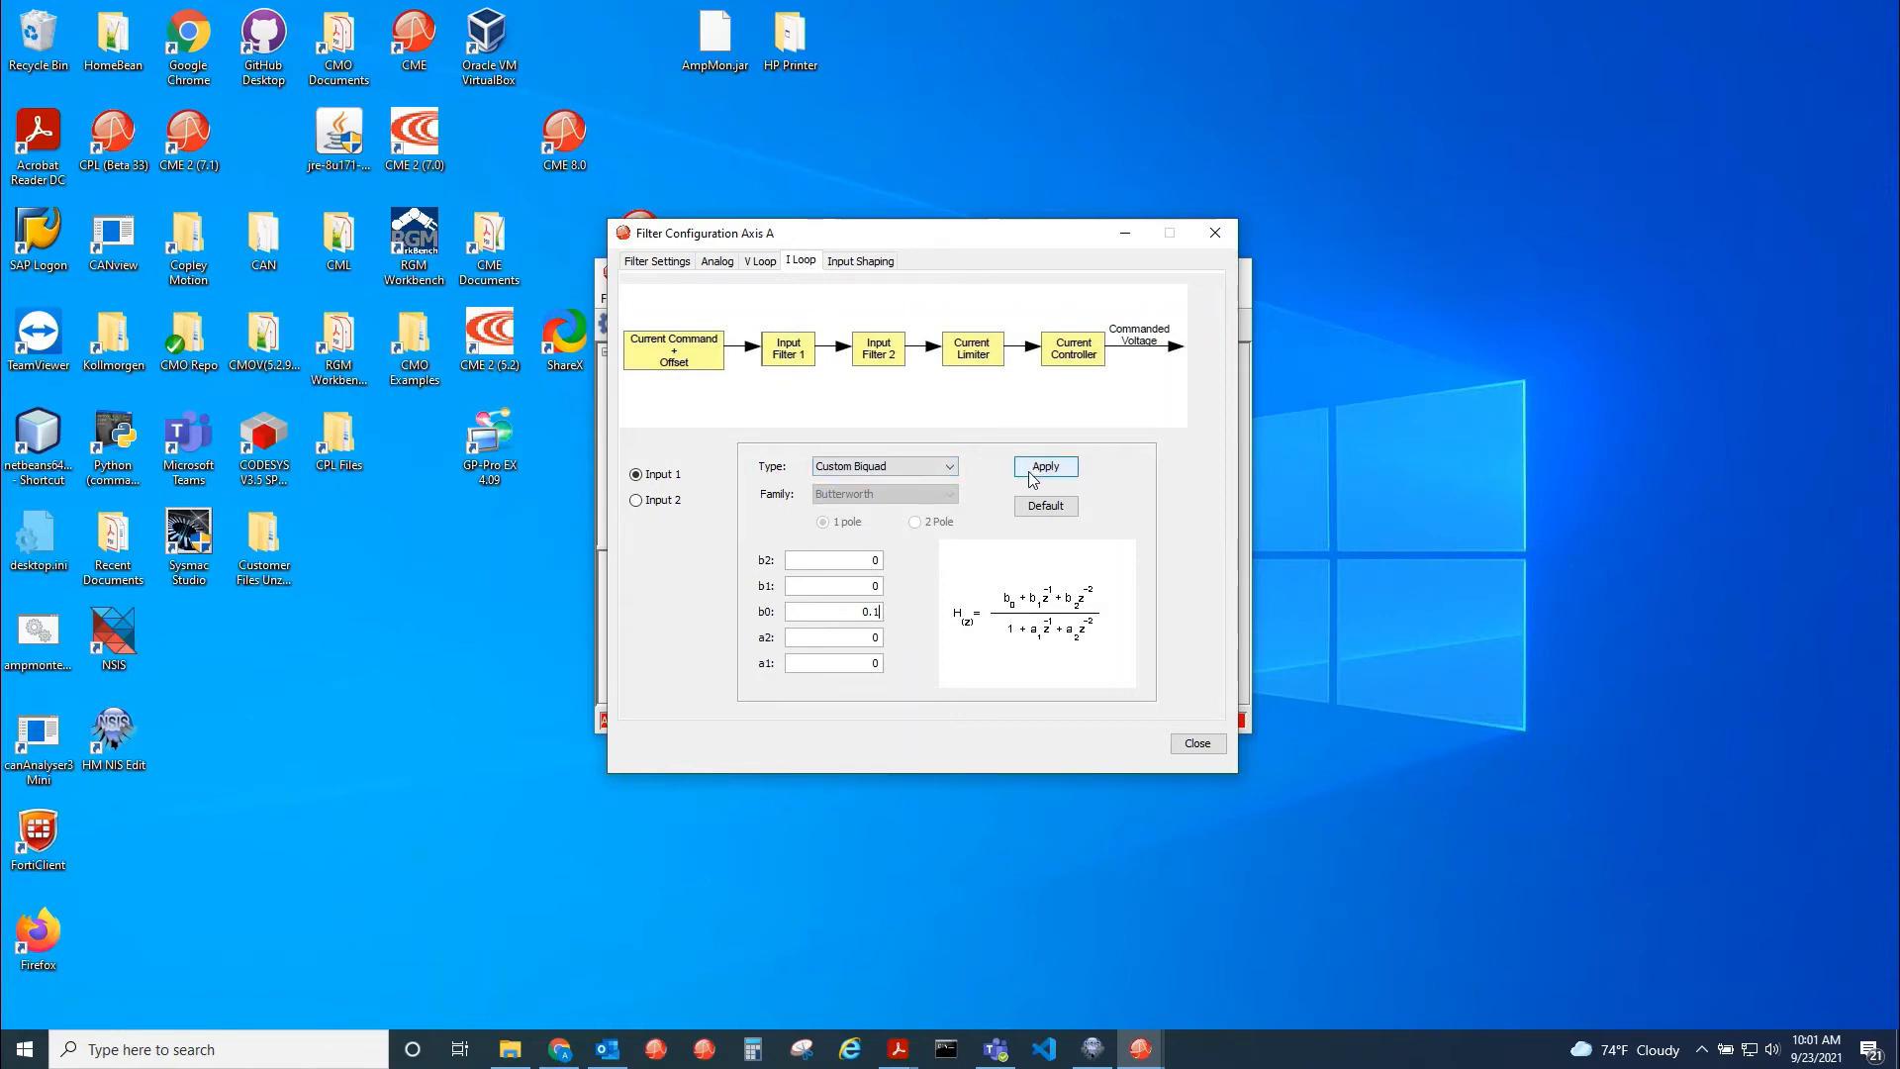
pyautogui.click(1038, 469)
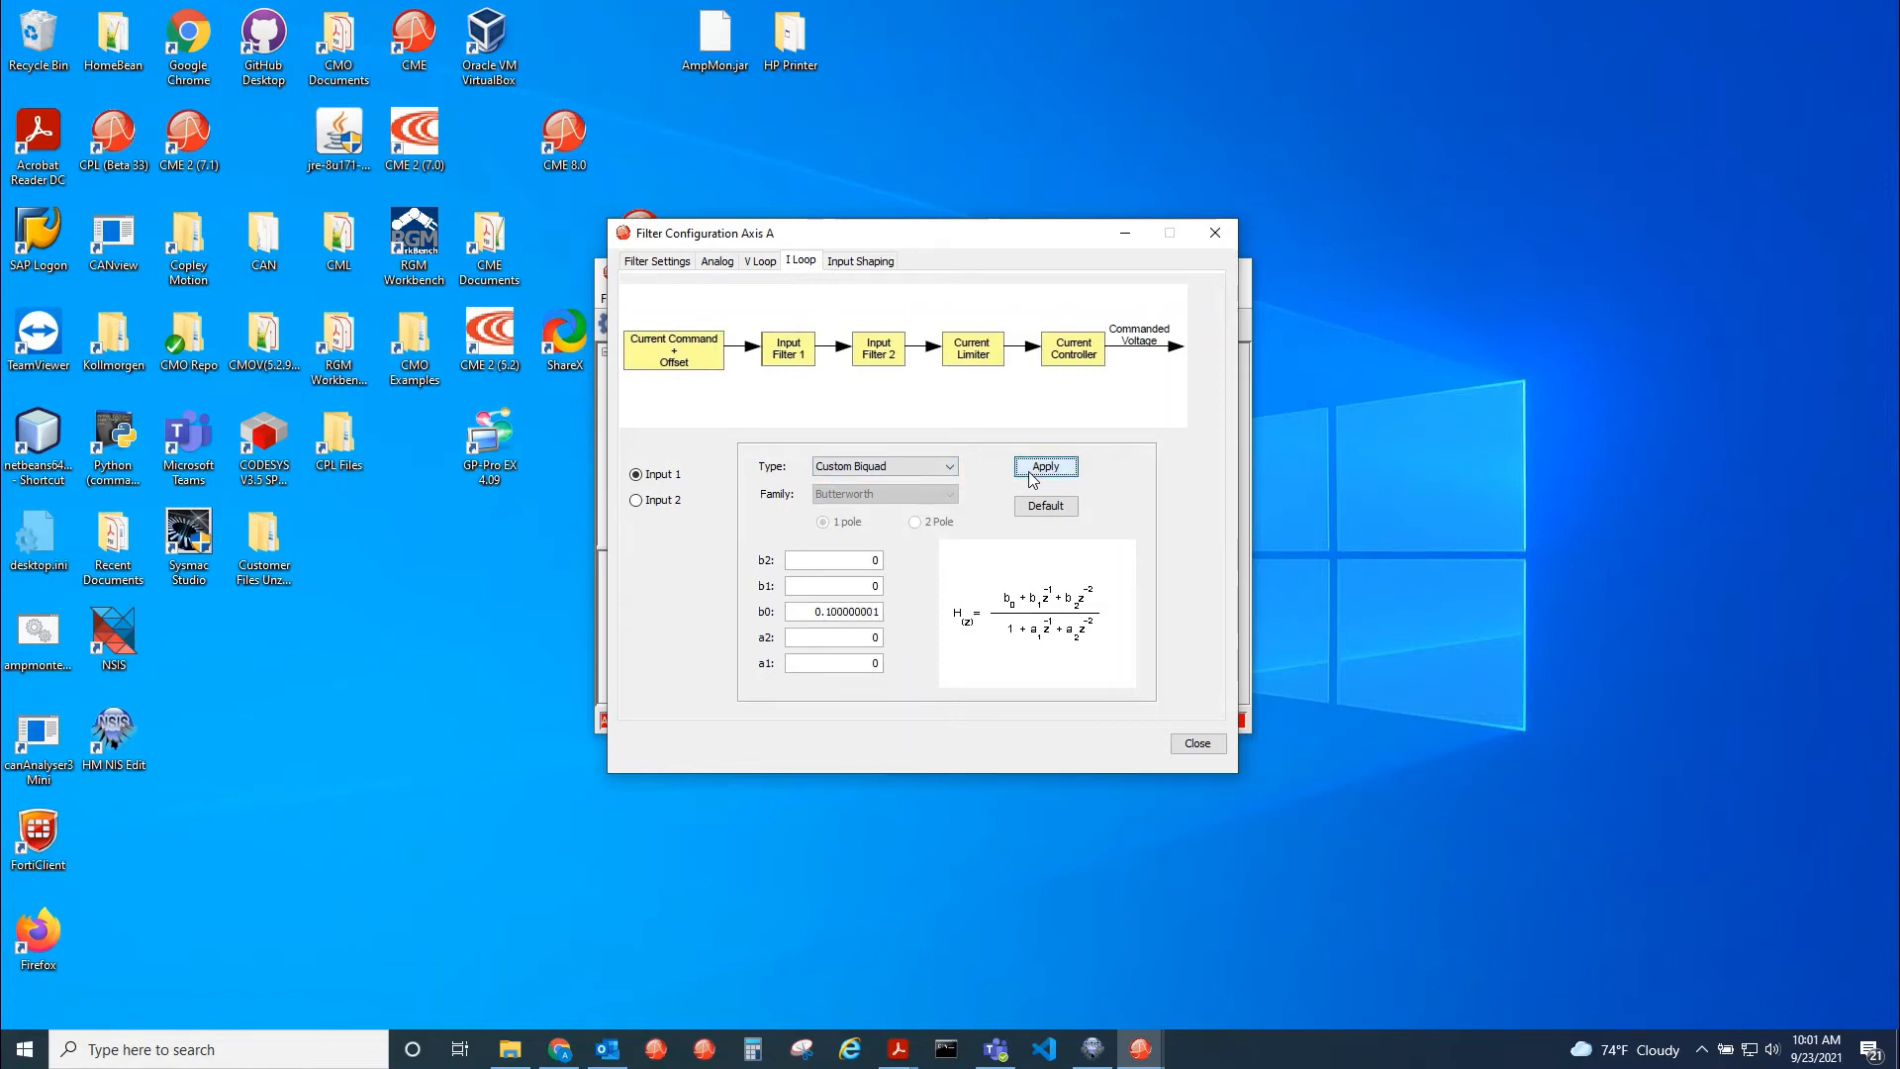
pyautogui.click(1204, 240)
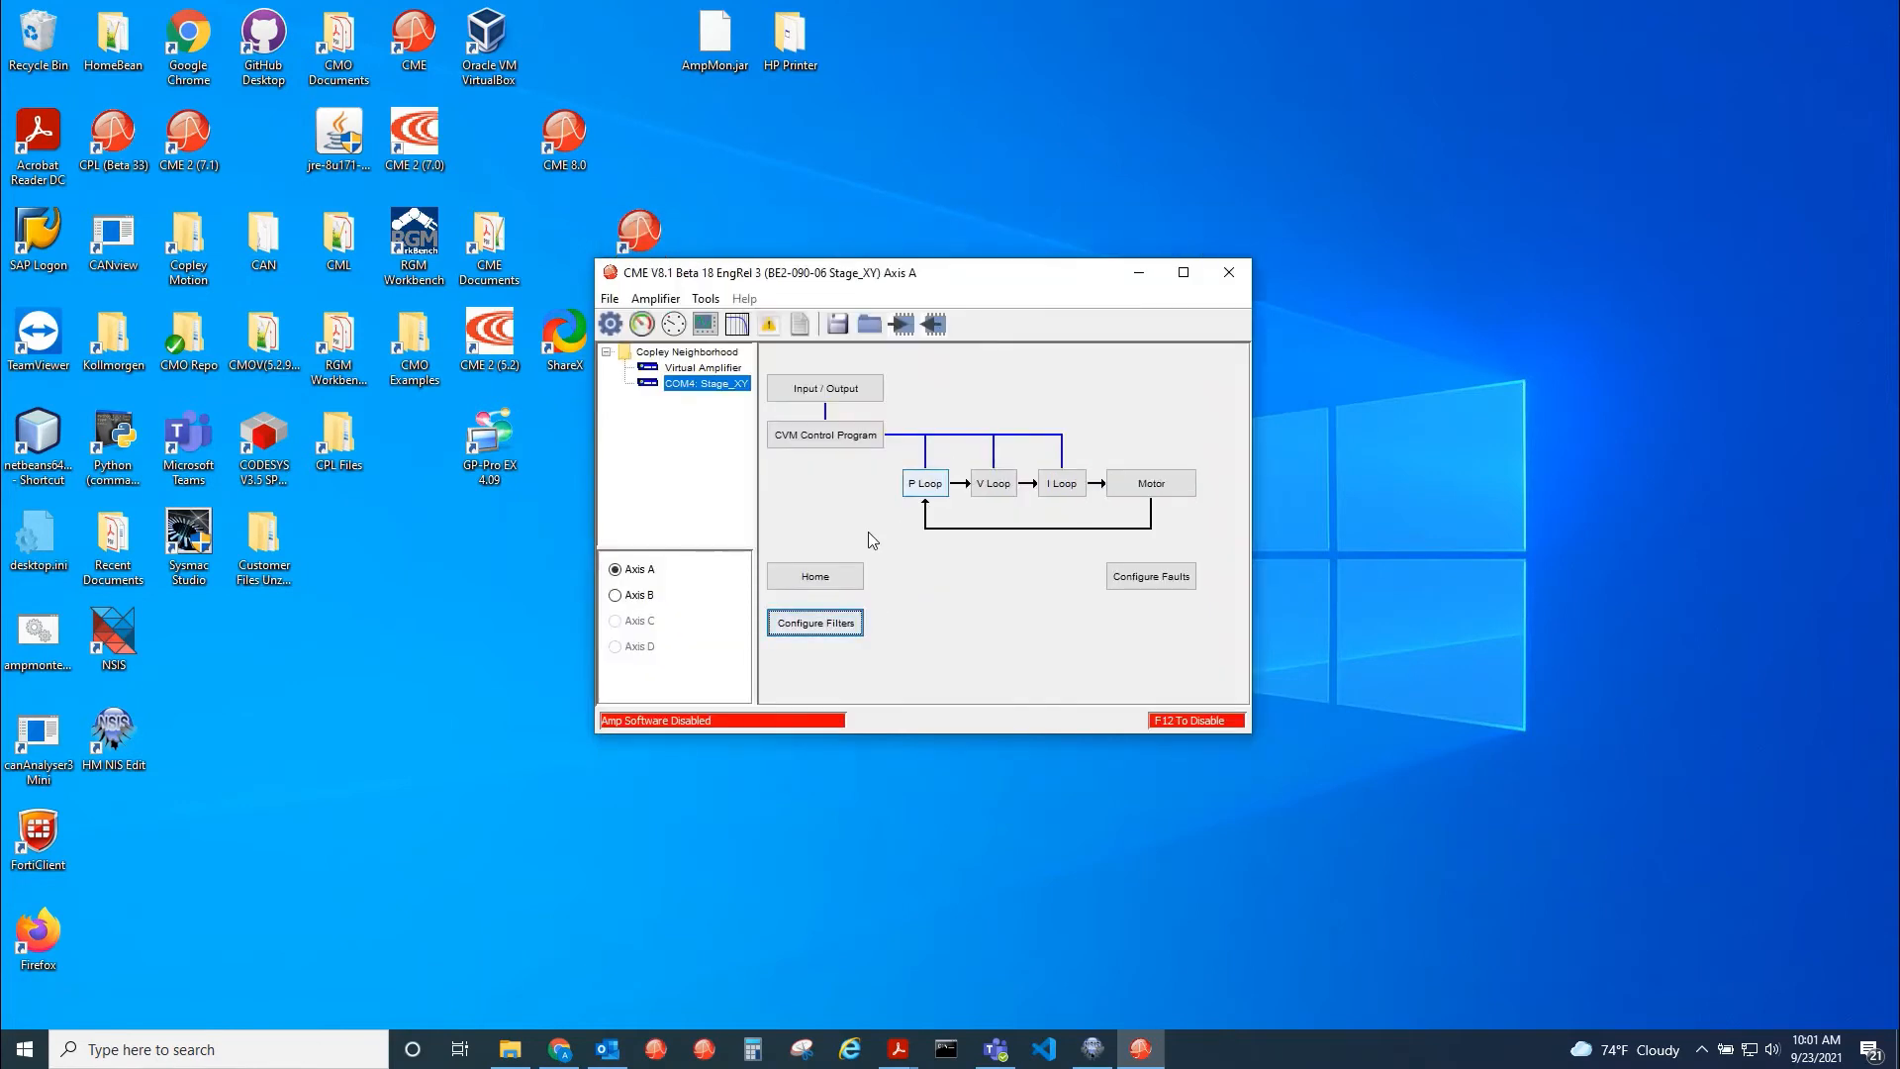
# - Open the CVM control program and review the Indexer 2 setup for sequence selection and the Go command
pyautogui.click(808, 436)
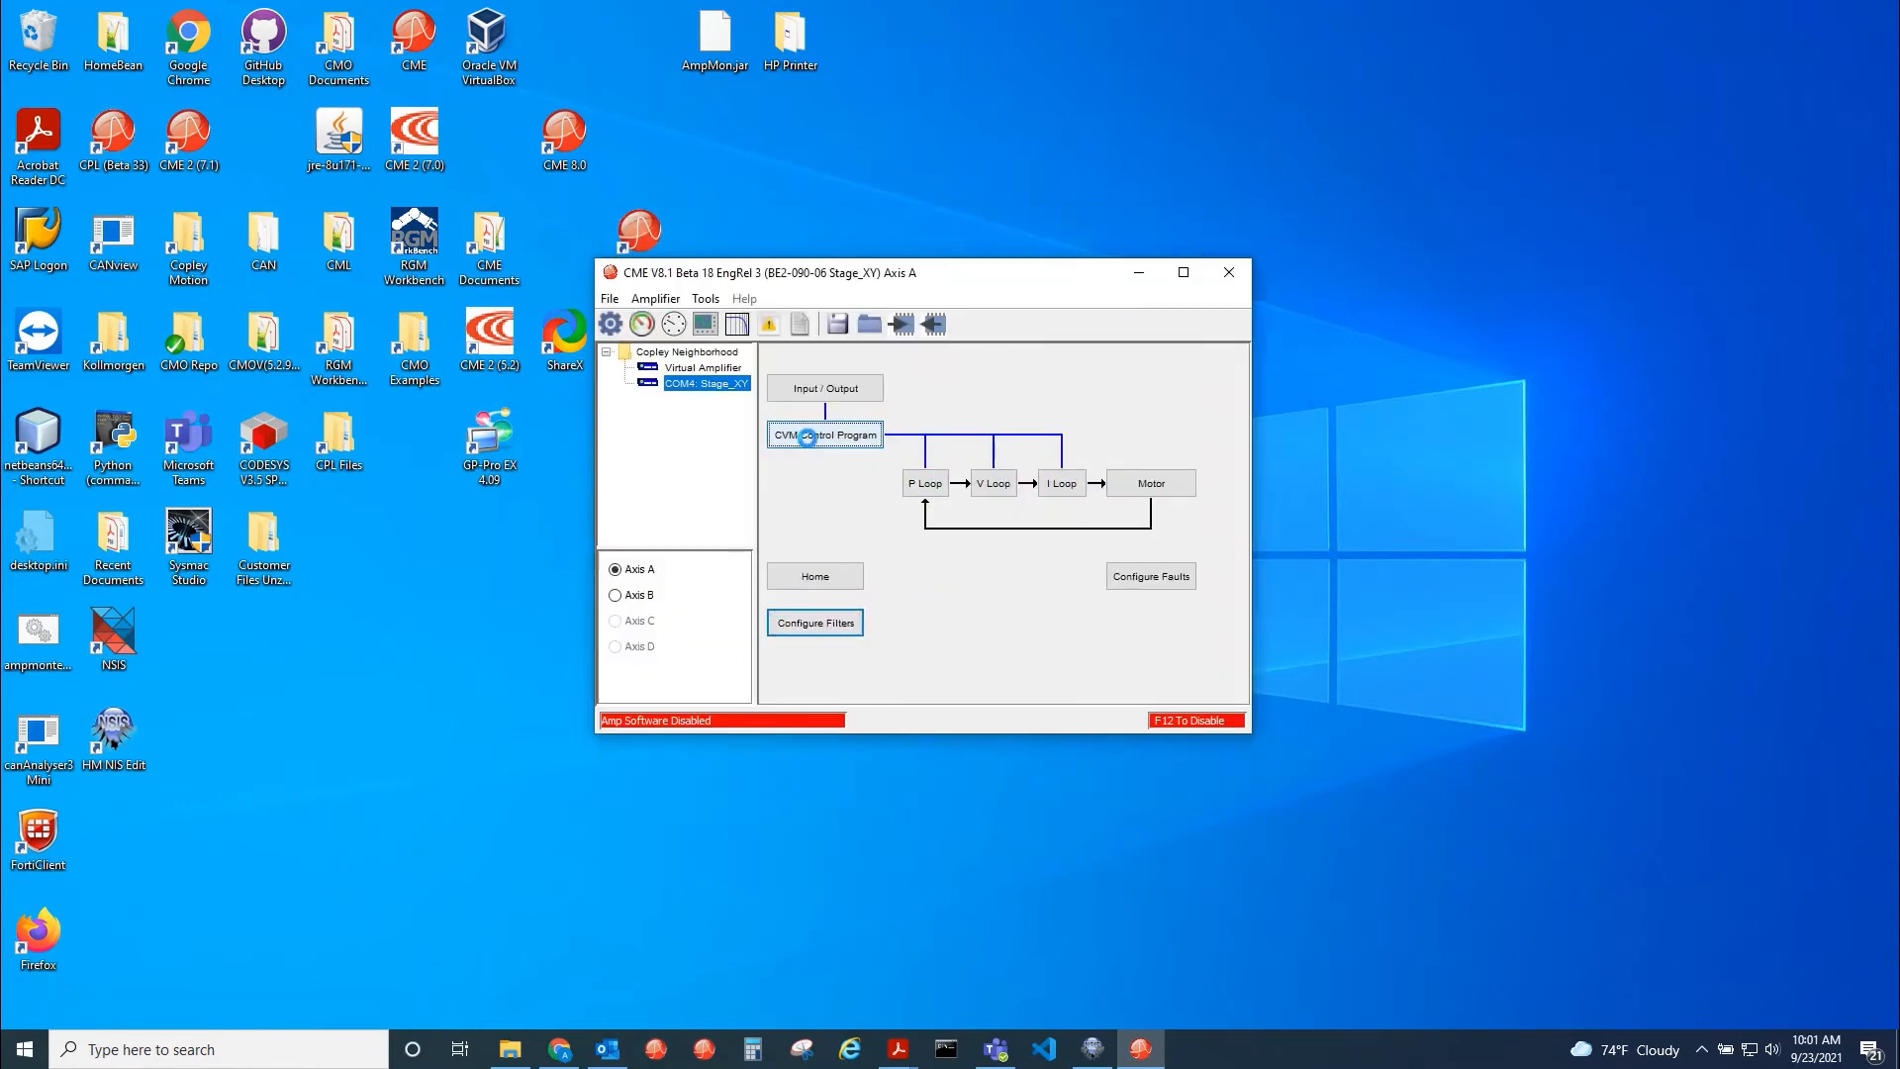
pyautogui.click(1319, 459)
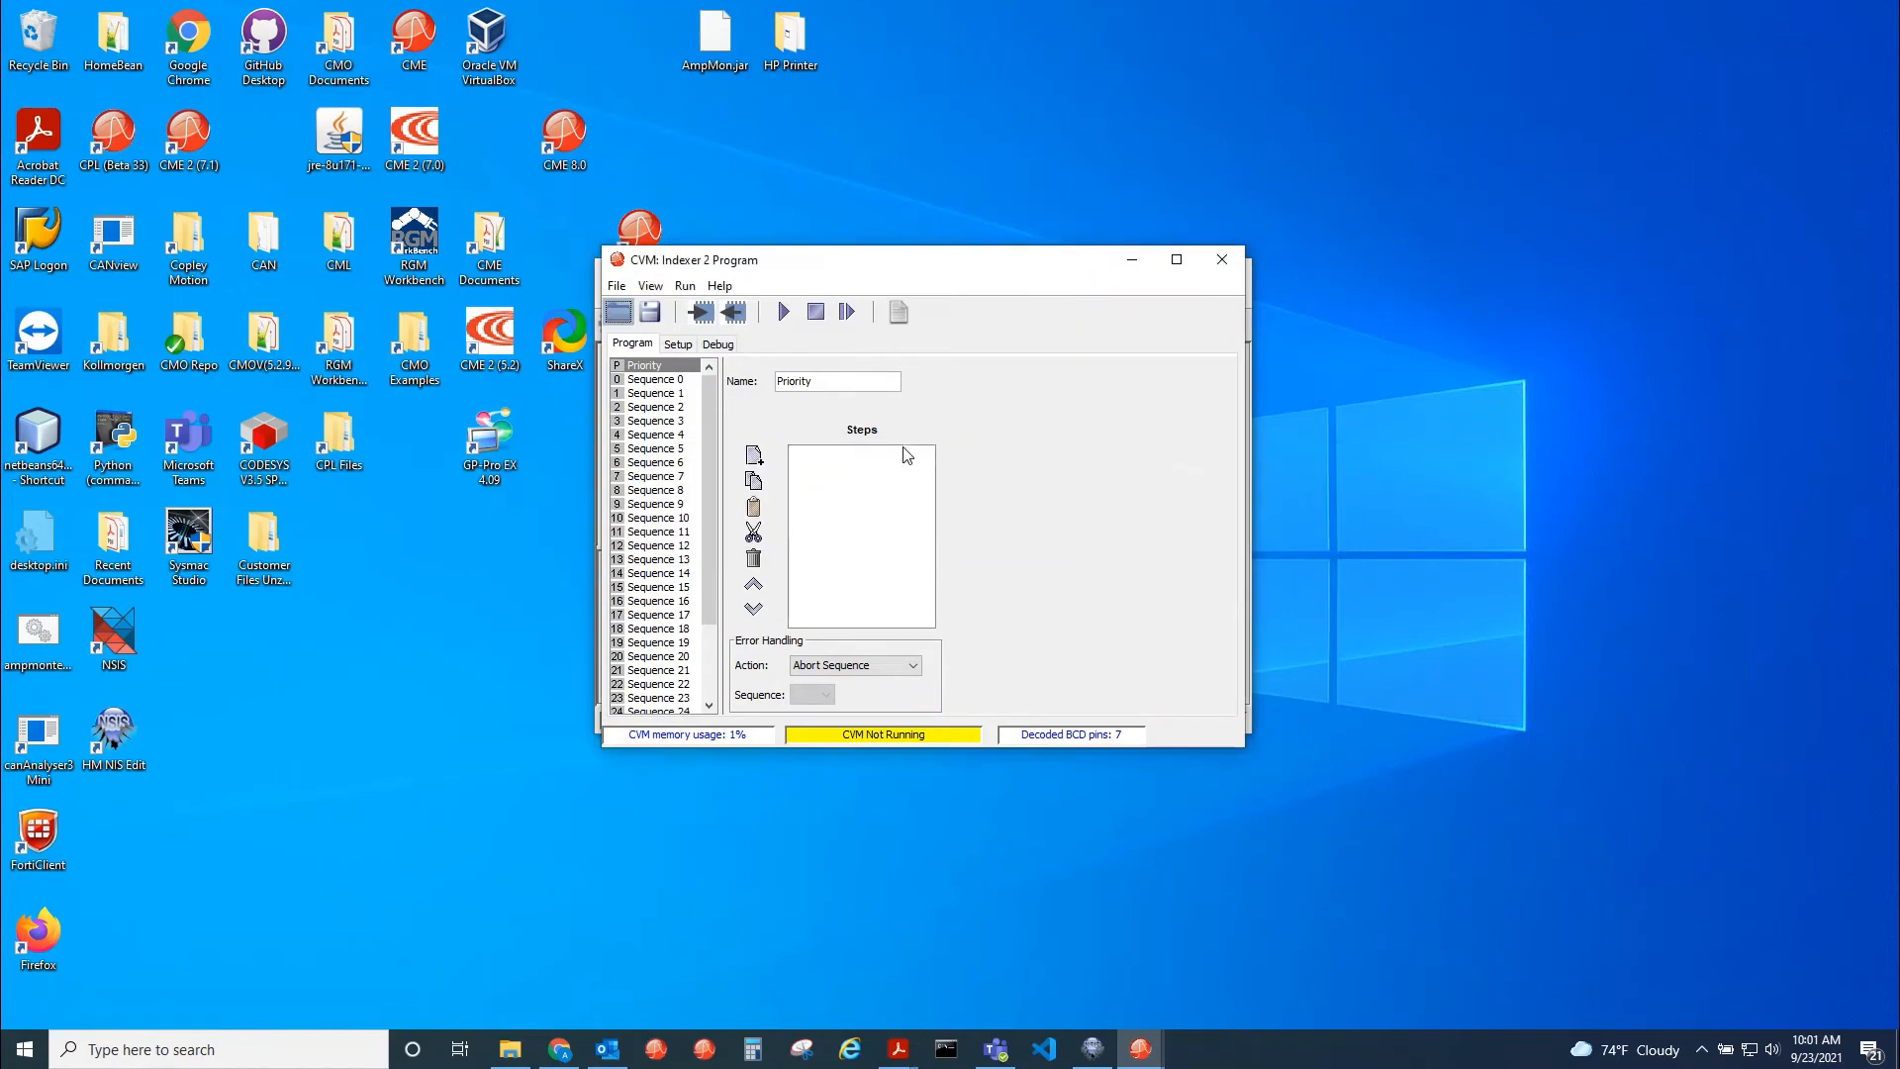
pyautogui.click(683, 346)
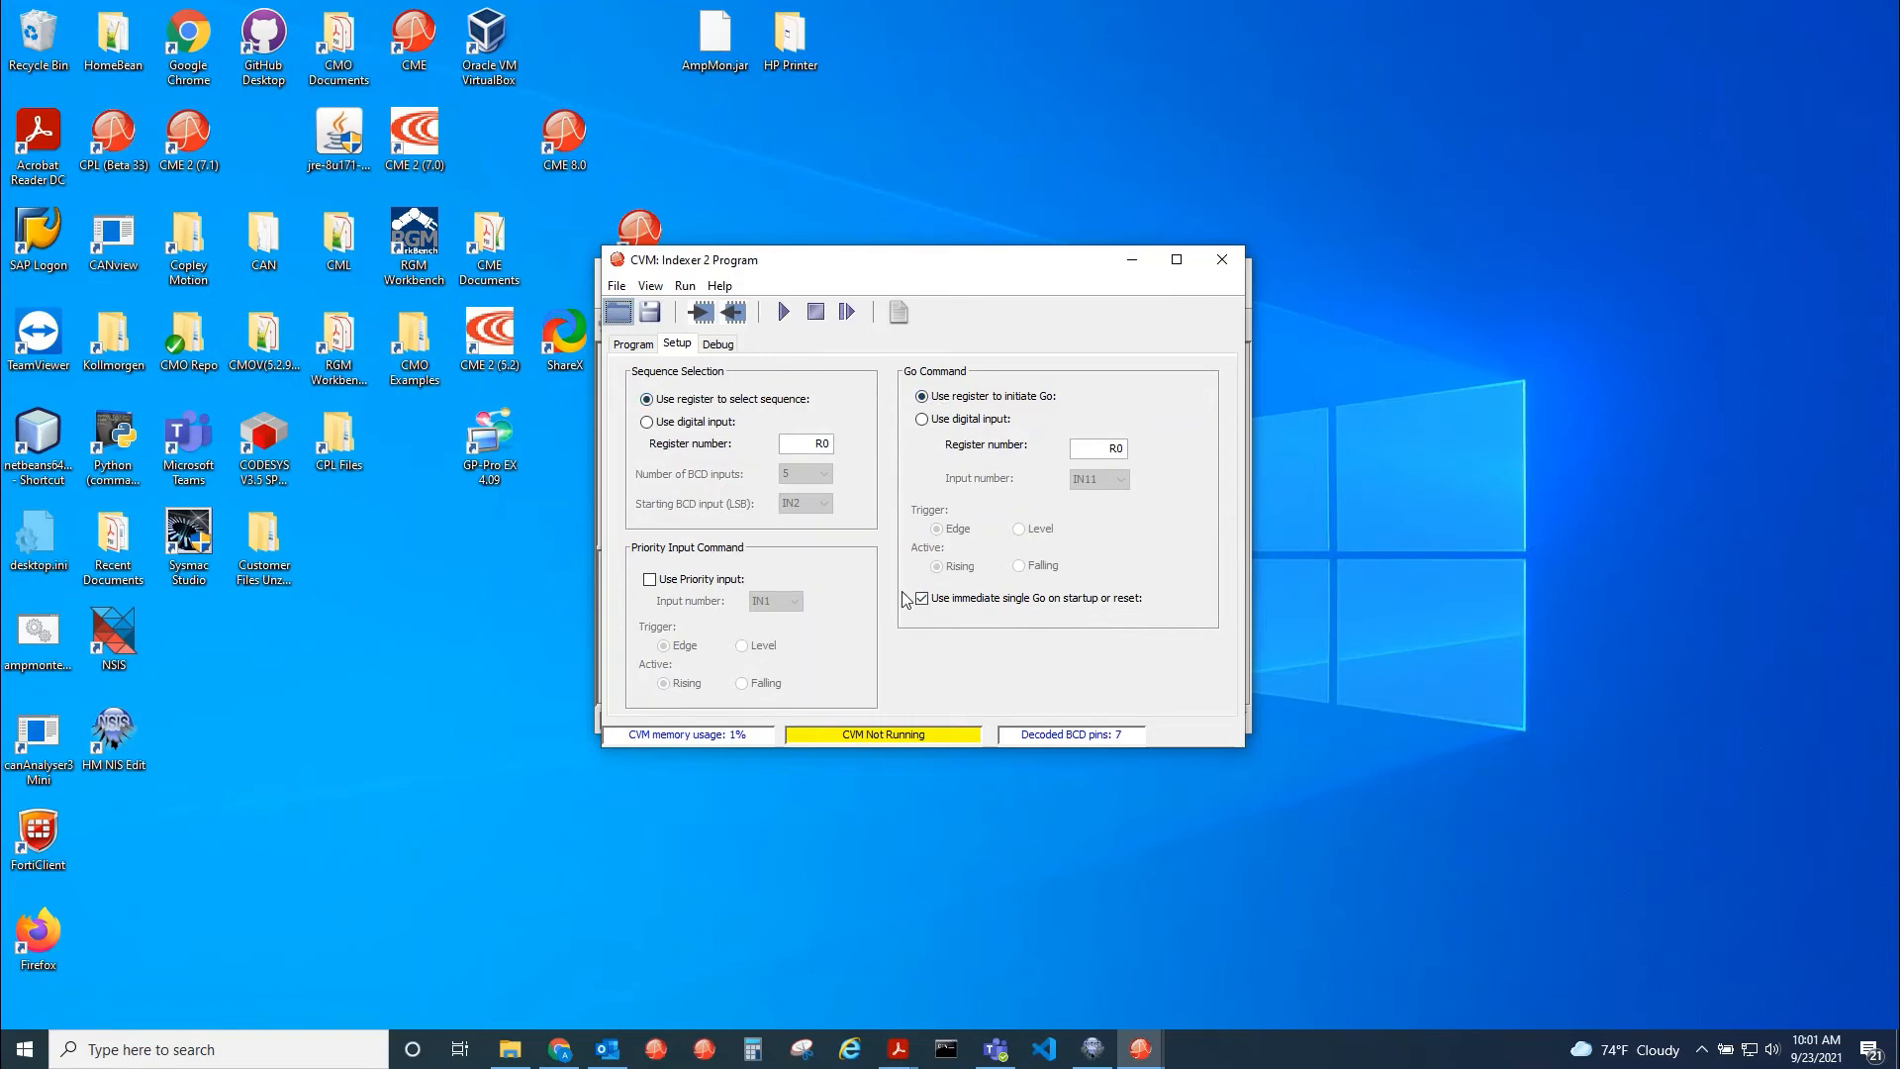
# - Add a Wait For Delay Time function for Axis A as the first step of Sequence 0
pyautogui.click(637, 348)
pyautogui.click(651, 382)
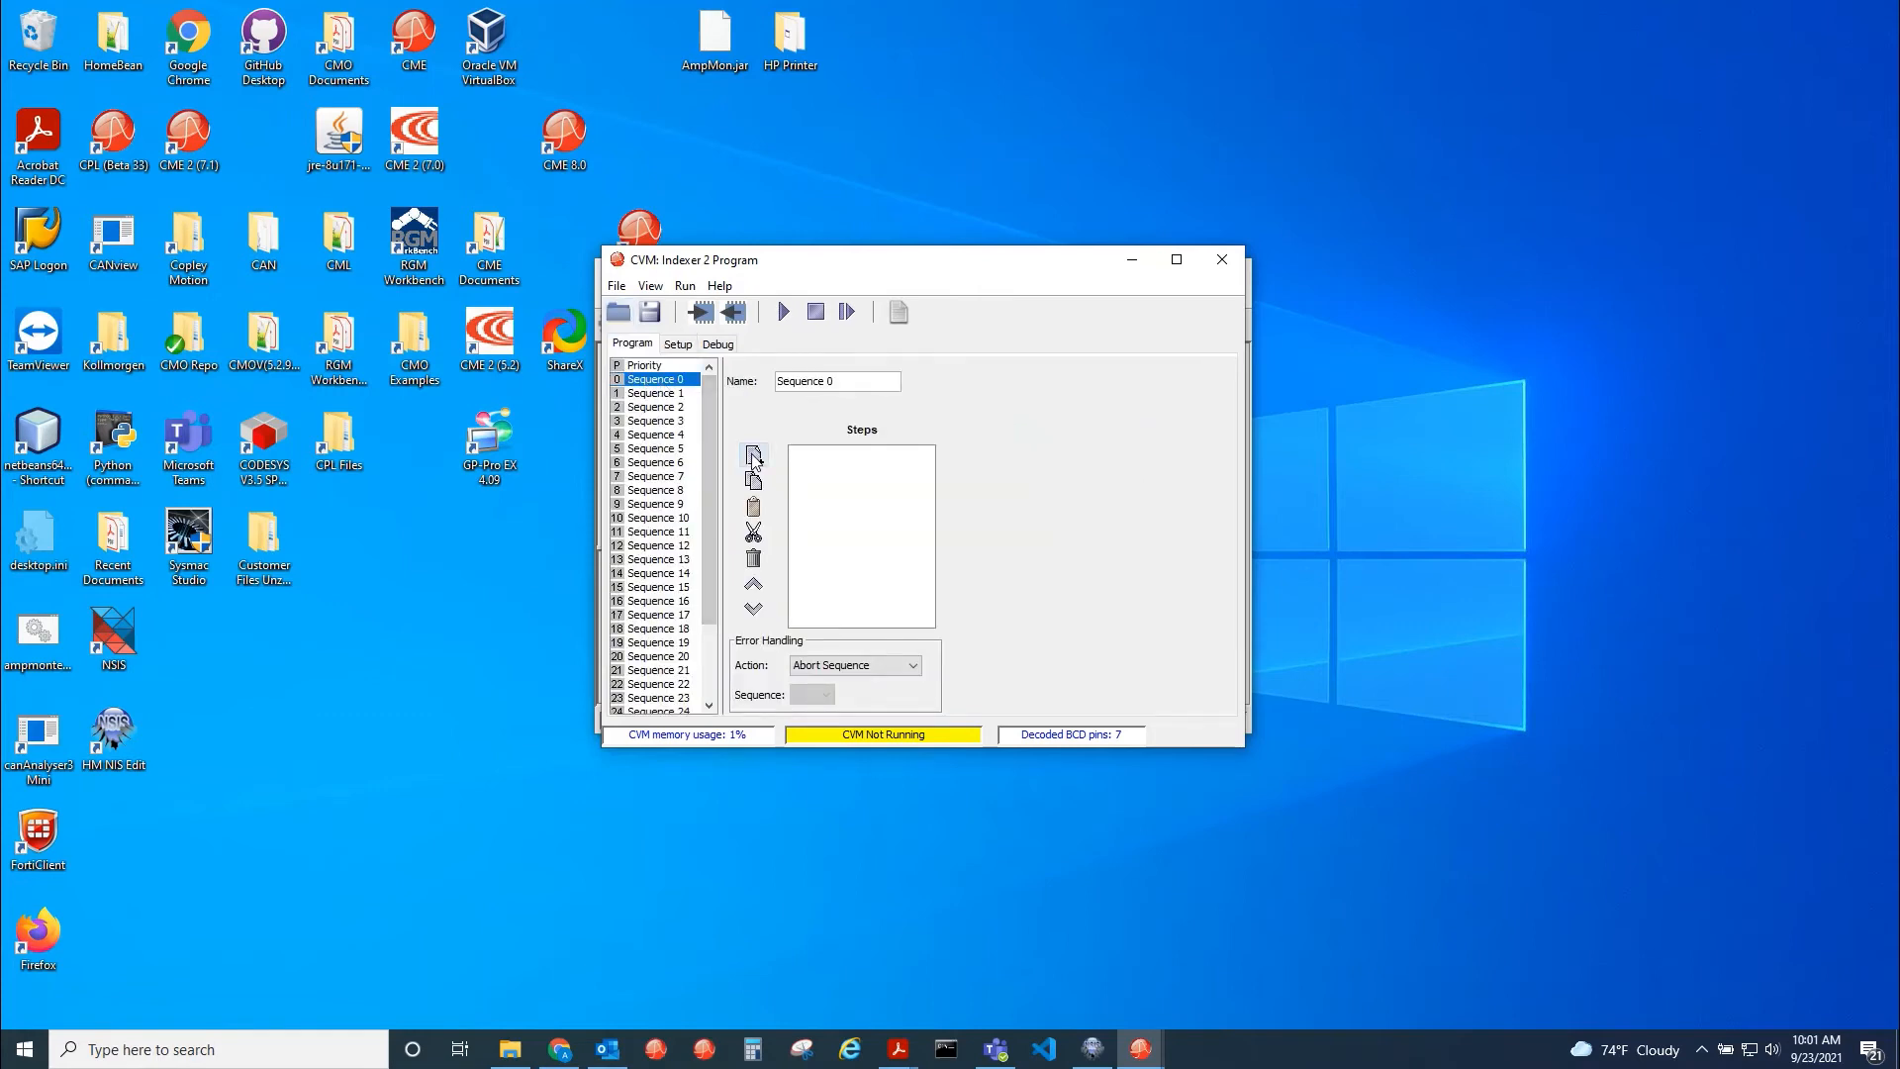
pyautogui.click(754, 457)
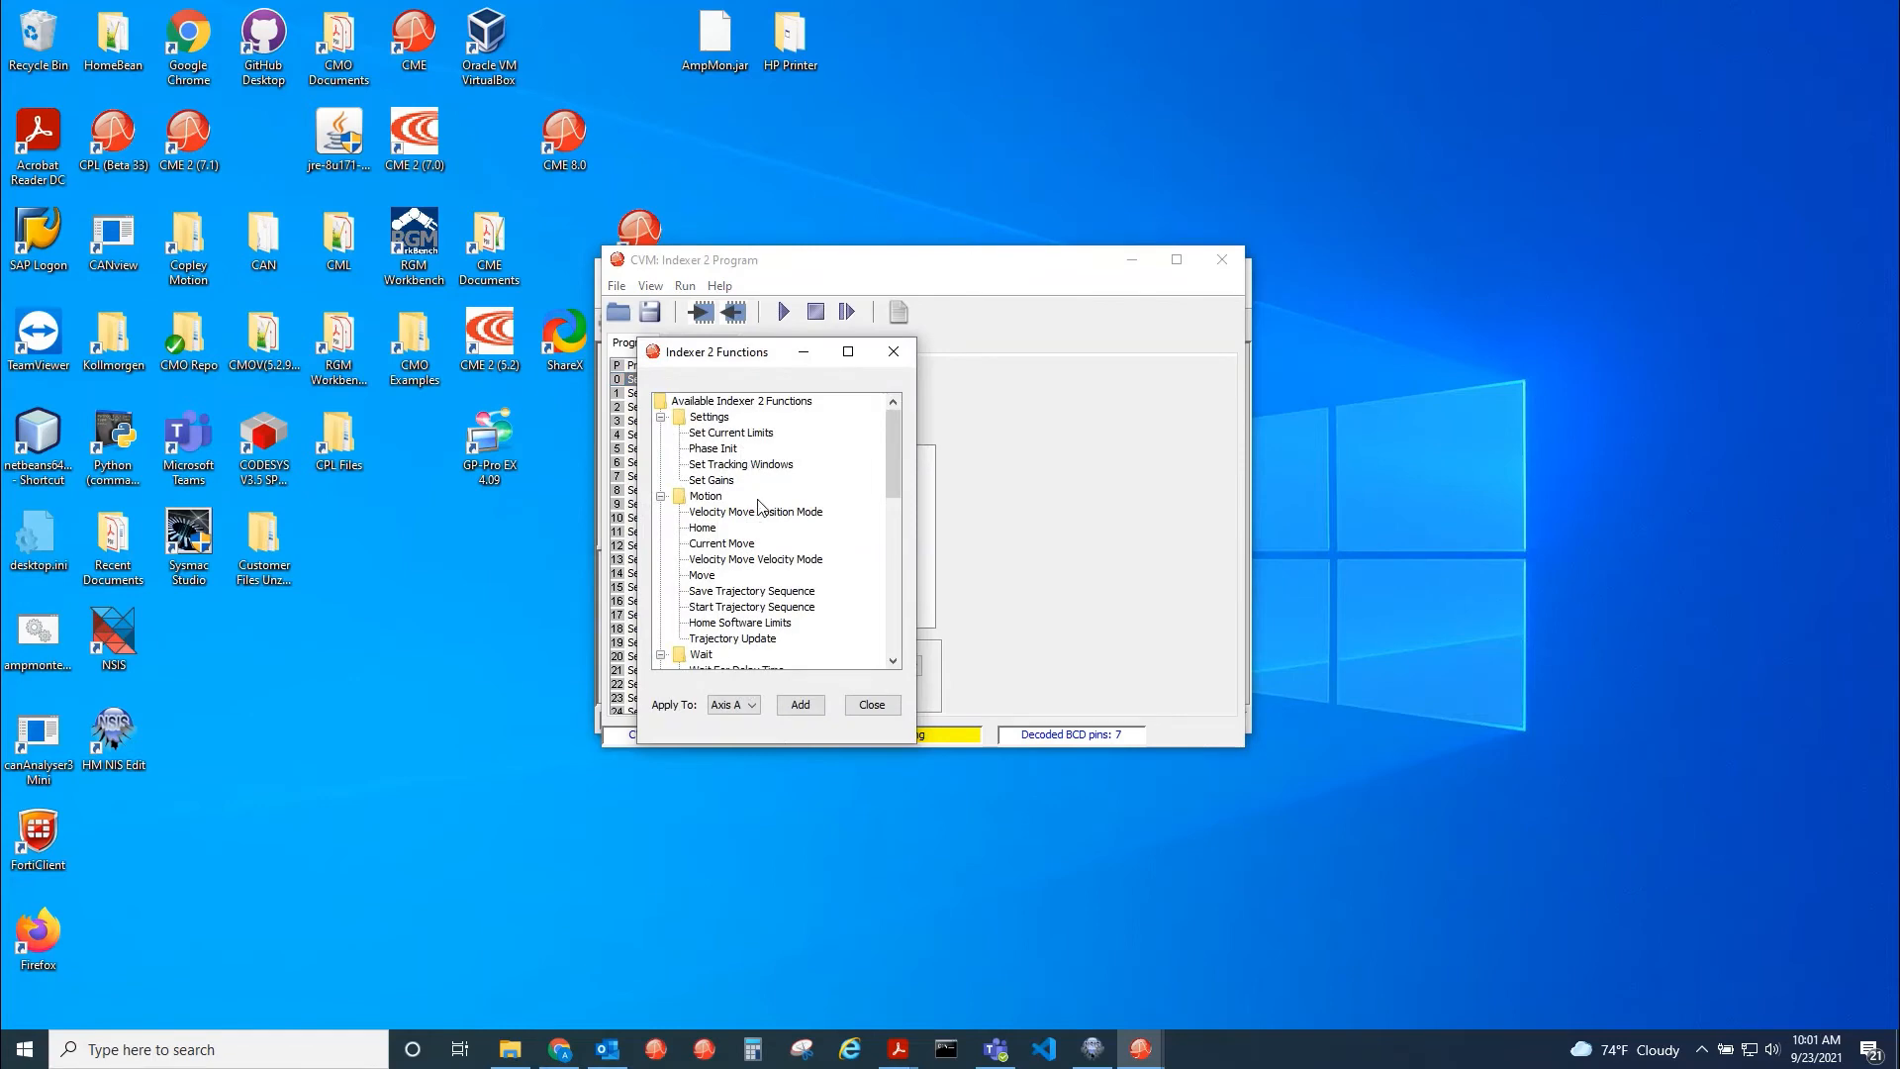
pyautogui.scroll(-2, 760, 506)
pyautogui.scroll(-4, 760, 506)
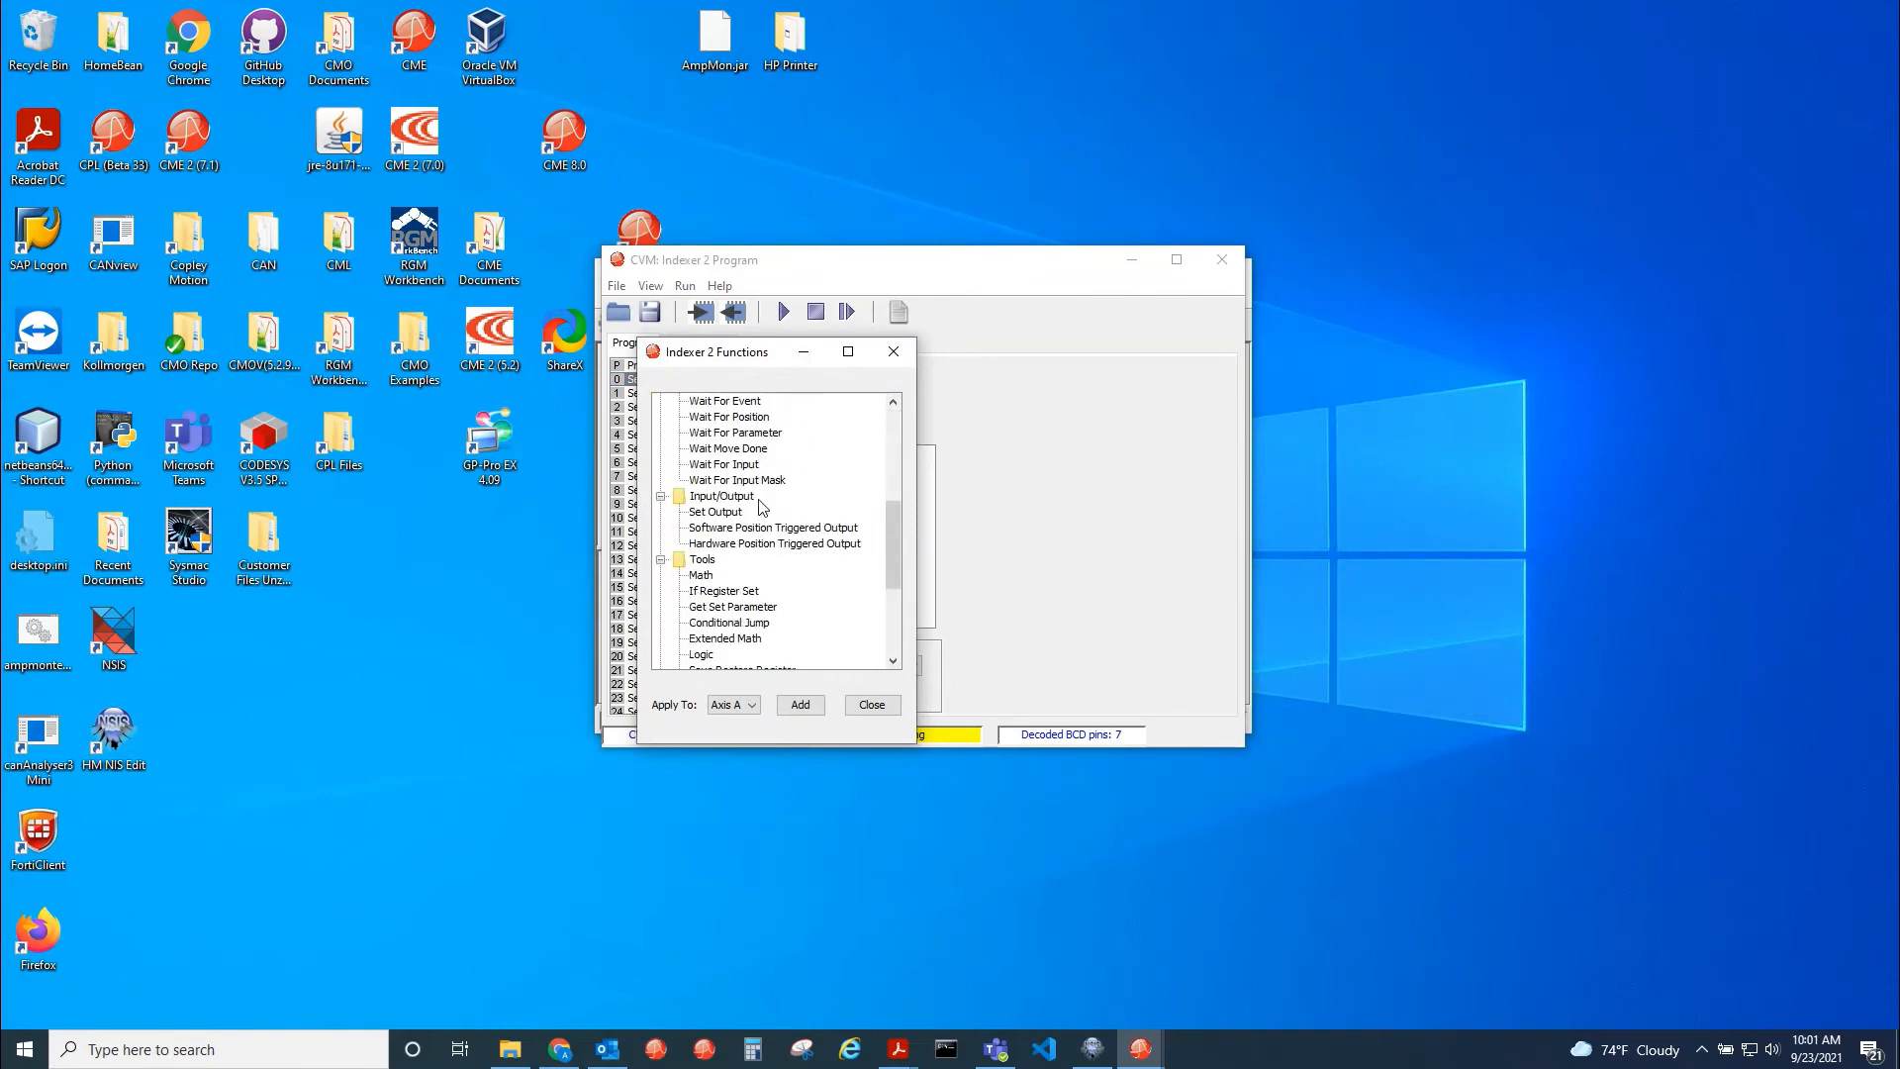
pyautogui.scroll(2, 763, 507)
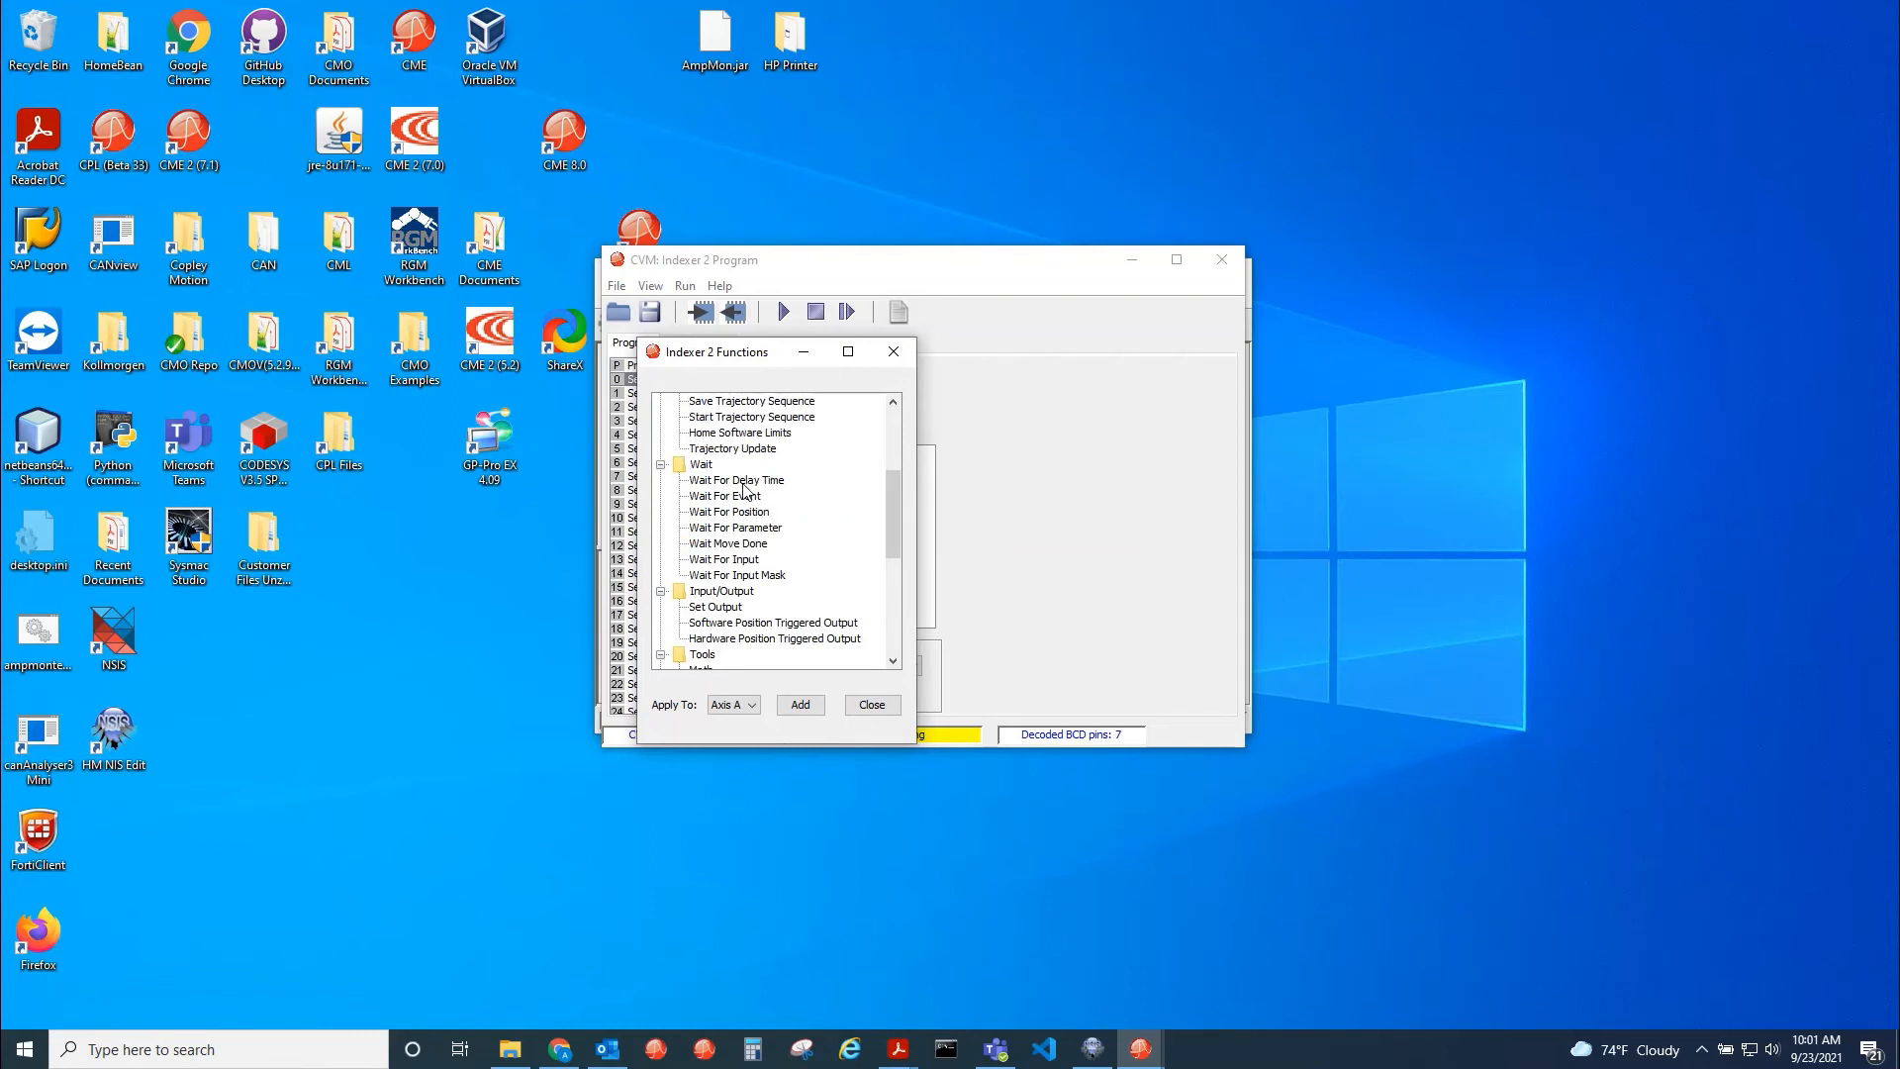
pyautogui.click(743, 482)
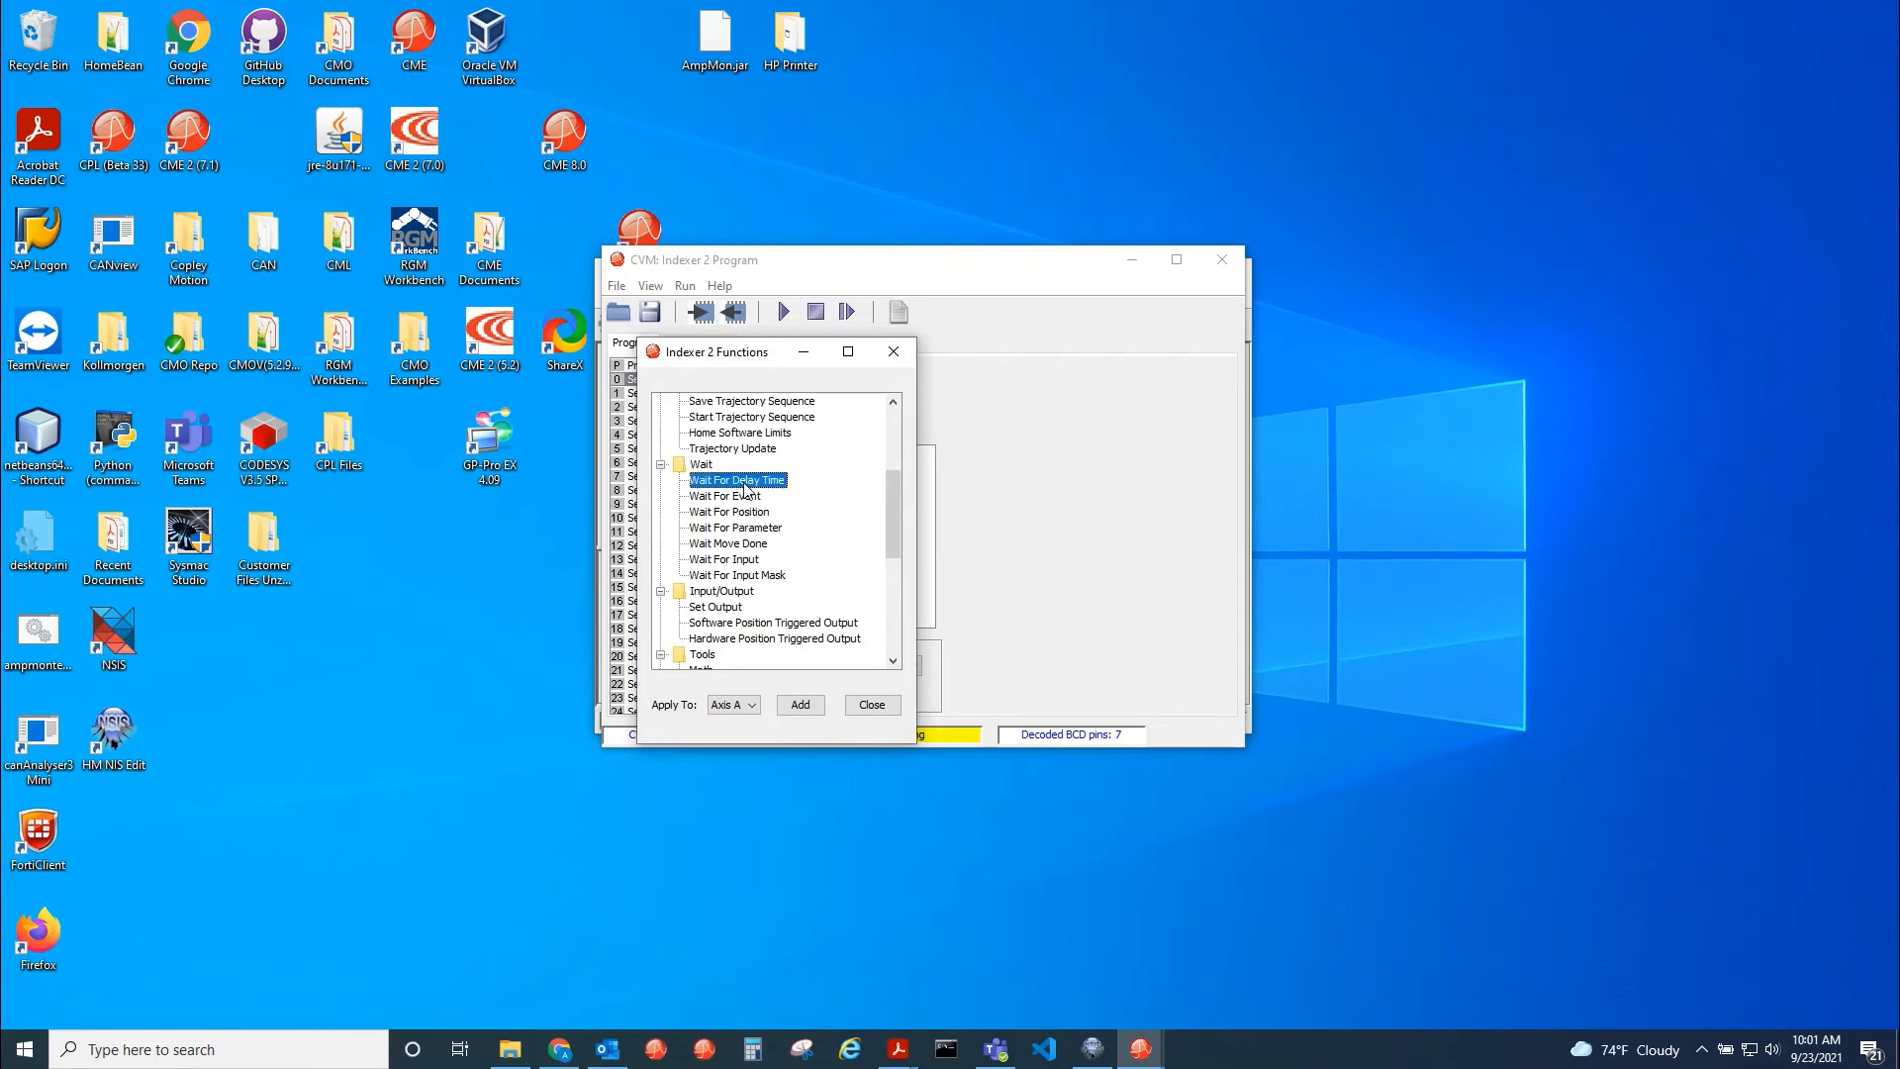
pyautogui.click(797, 707)
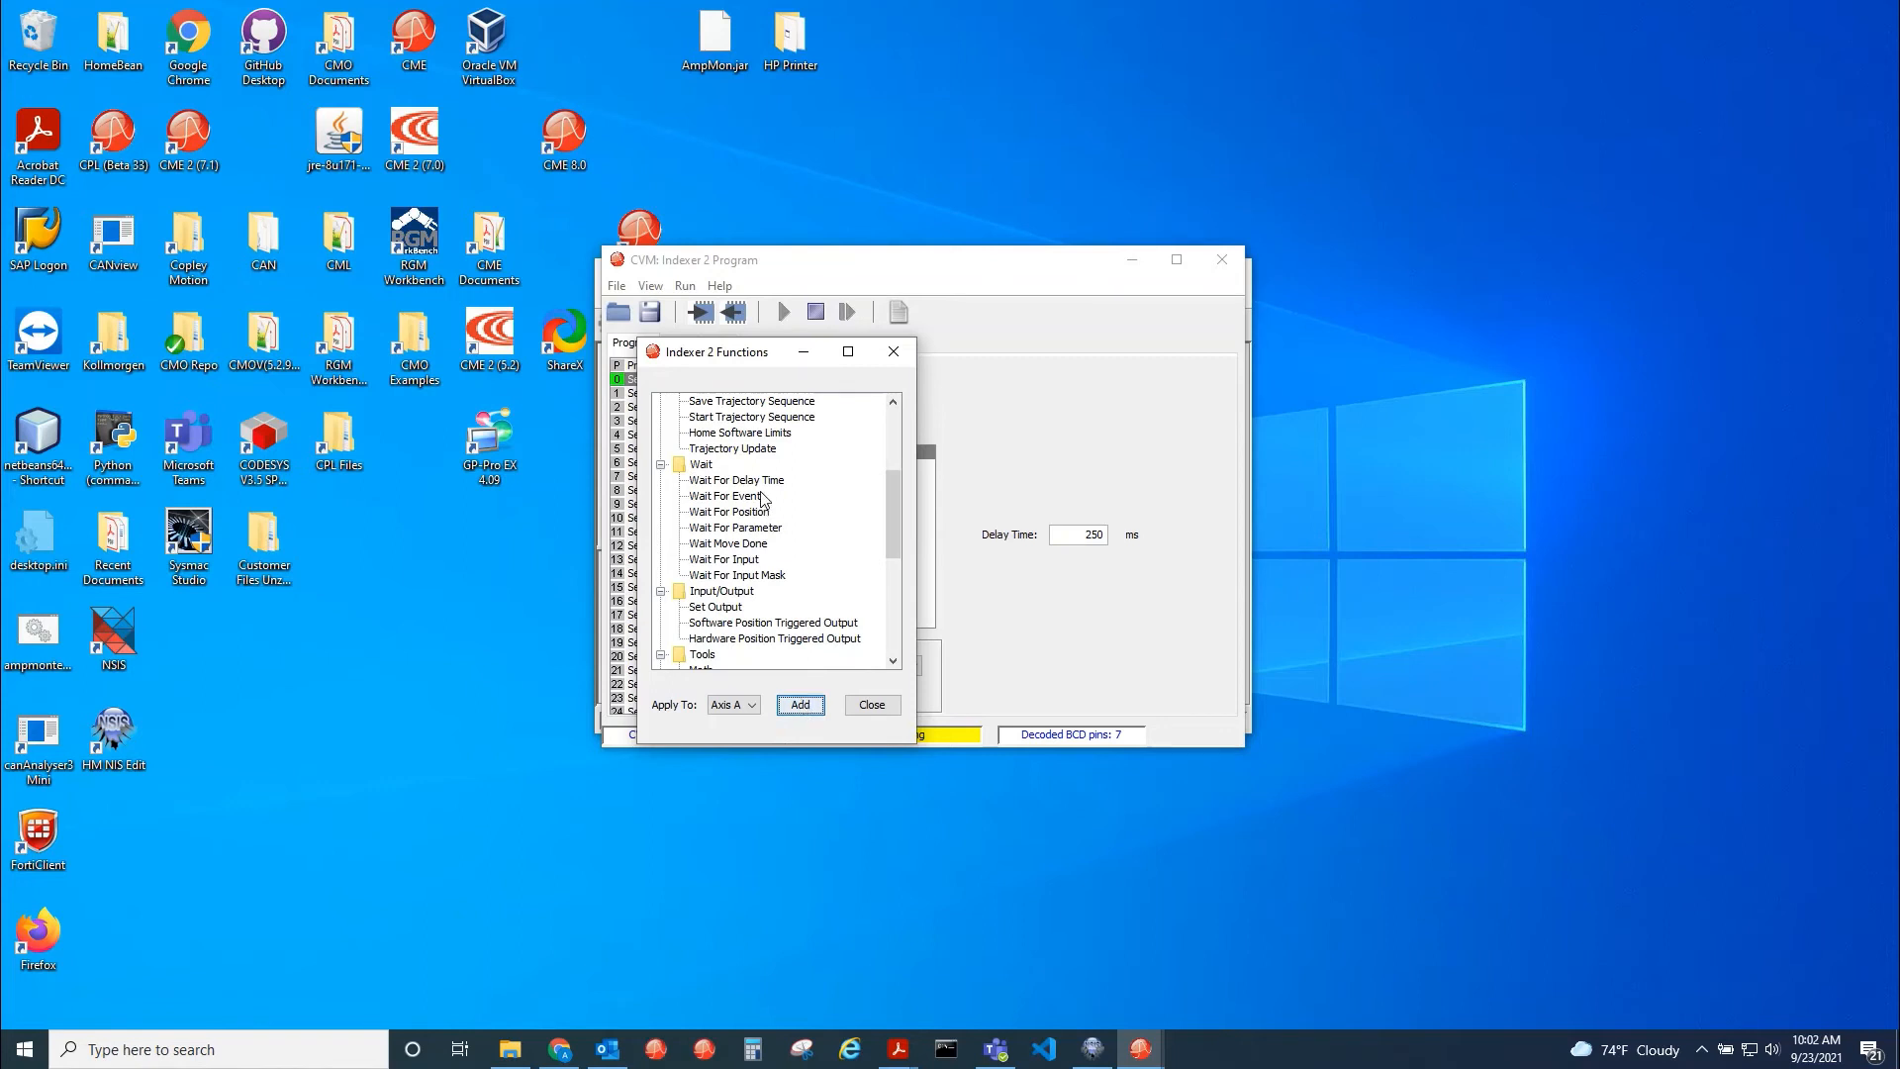
# - Add a Current Move function for Axis A after the delay step in Sequence 0
pyautogui.scroll(3, 744, 481)
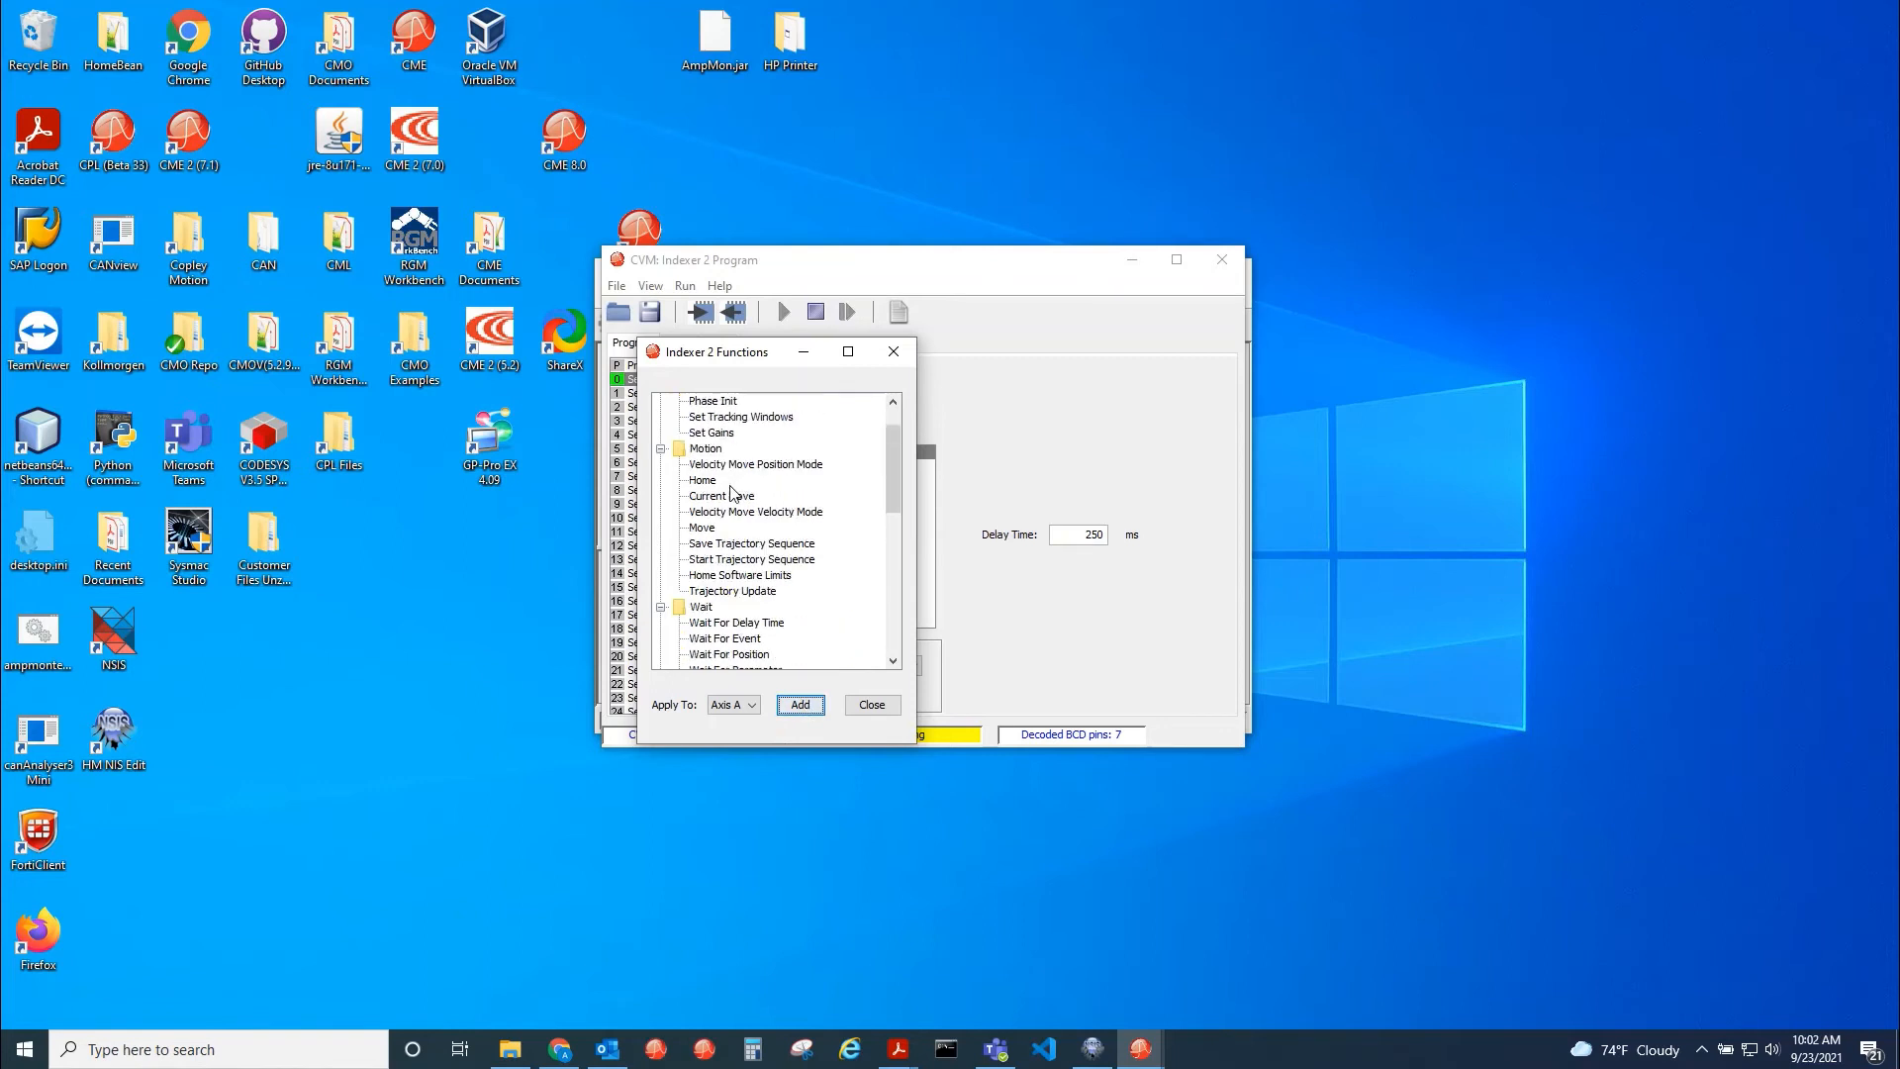
pyautogui.click(731, 496)
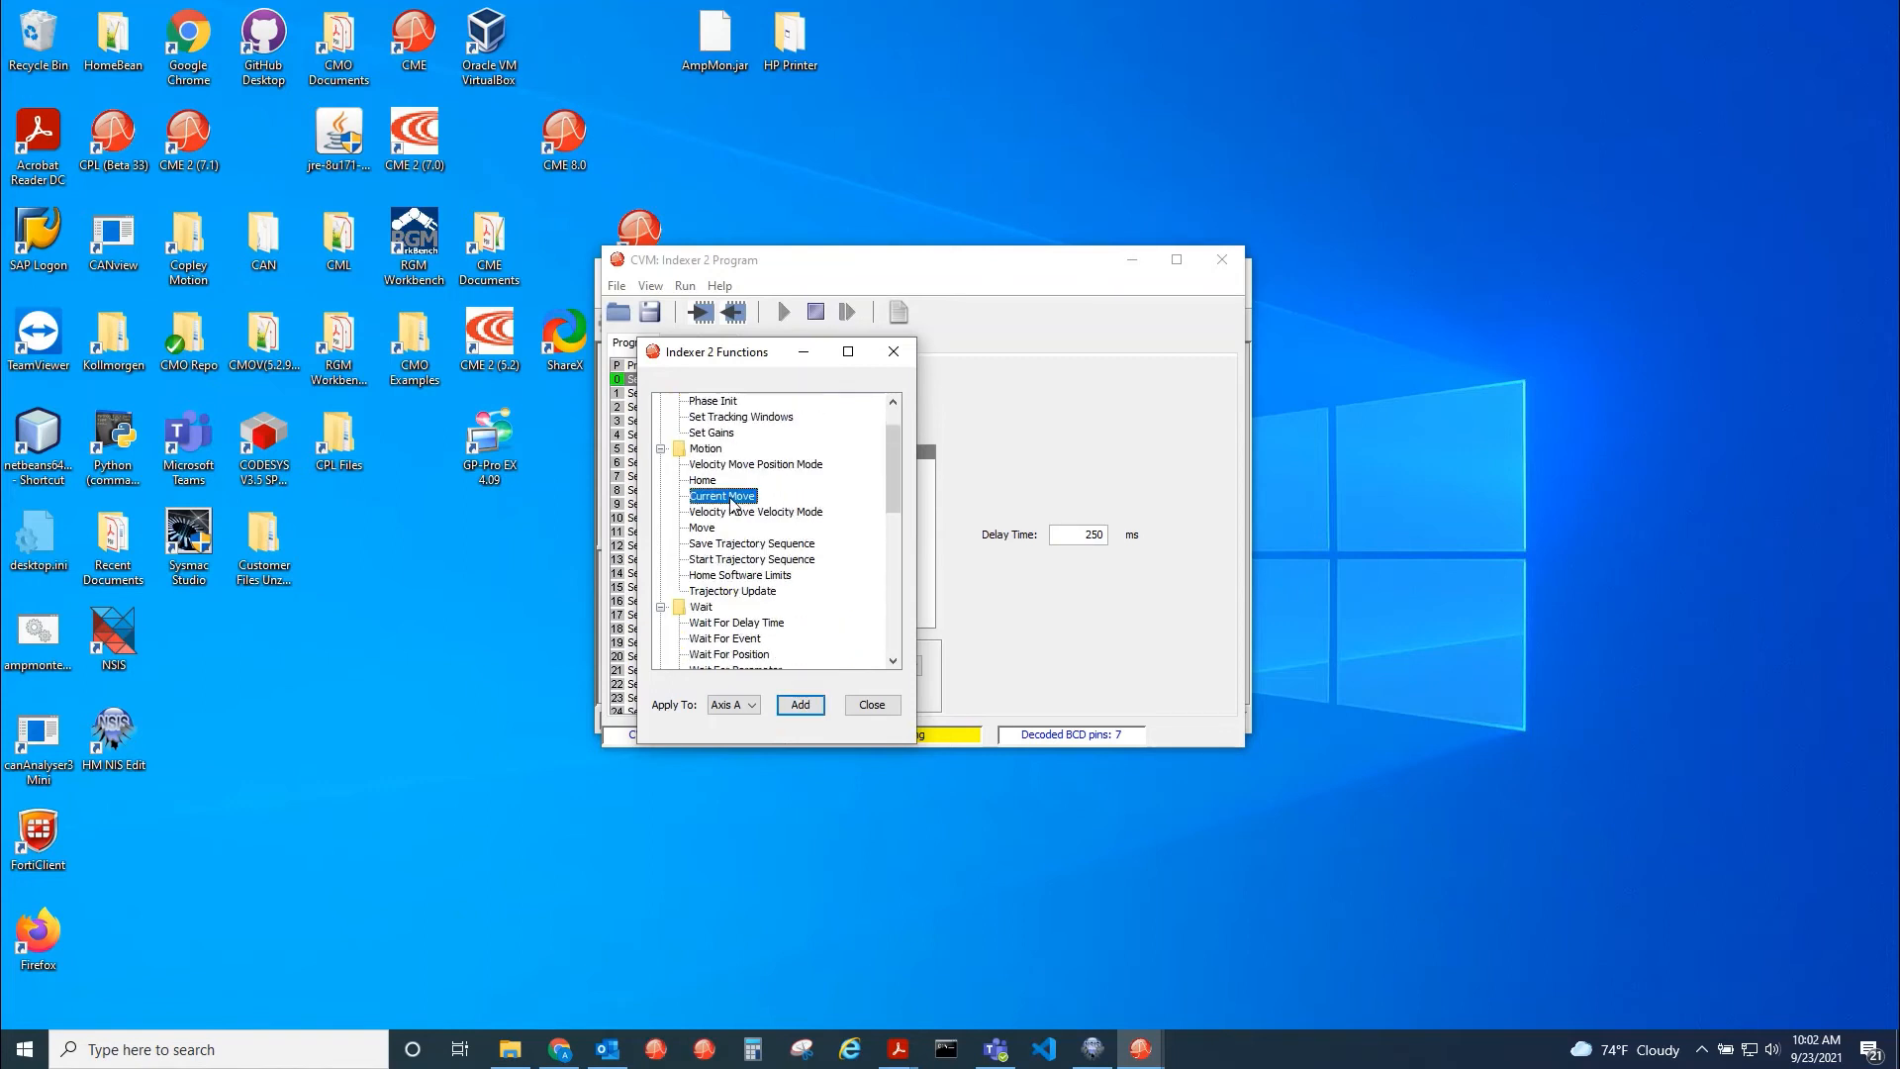
pyautogui.click(806, 705)
pyautogui.click(870, 700)
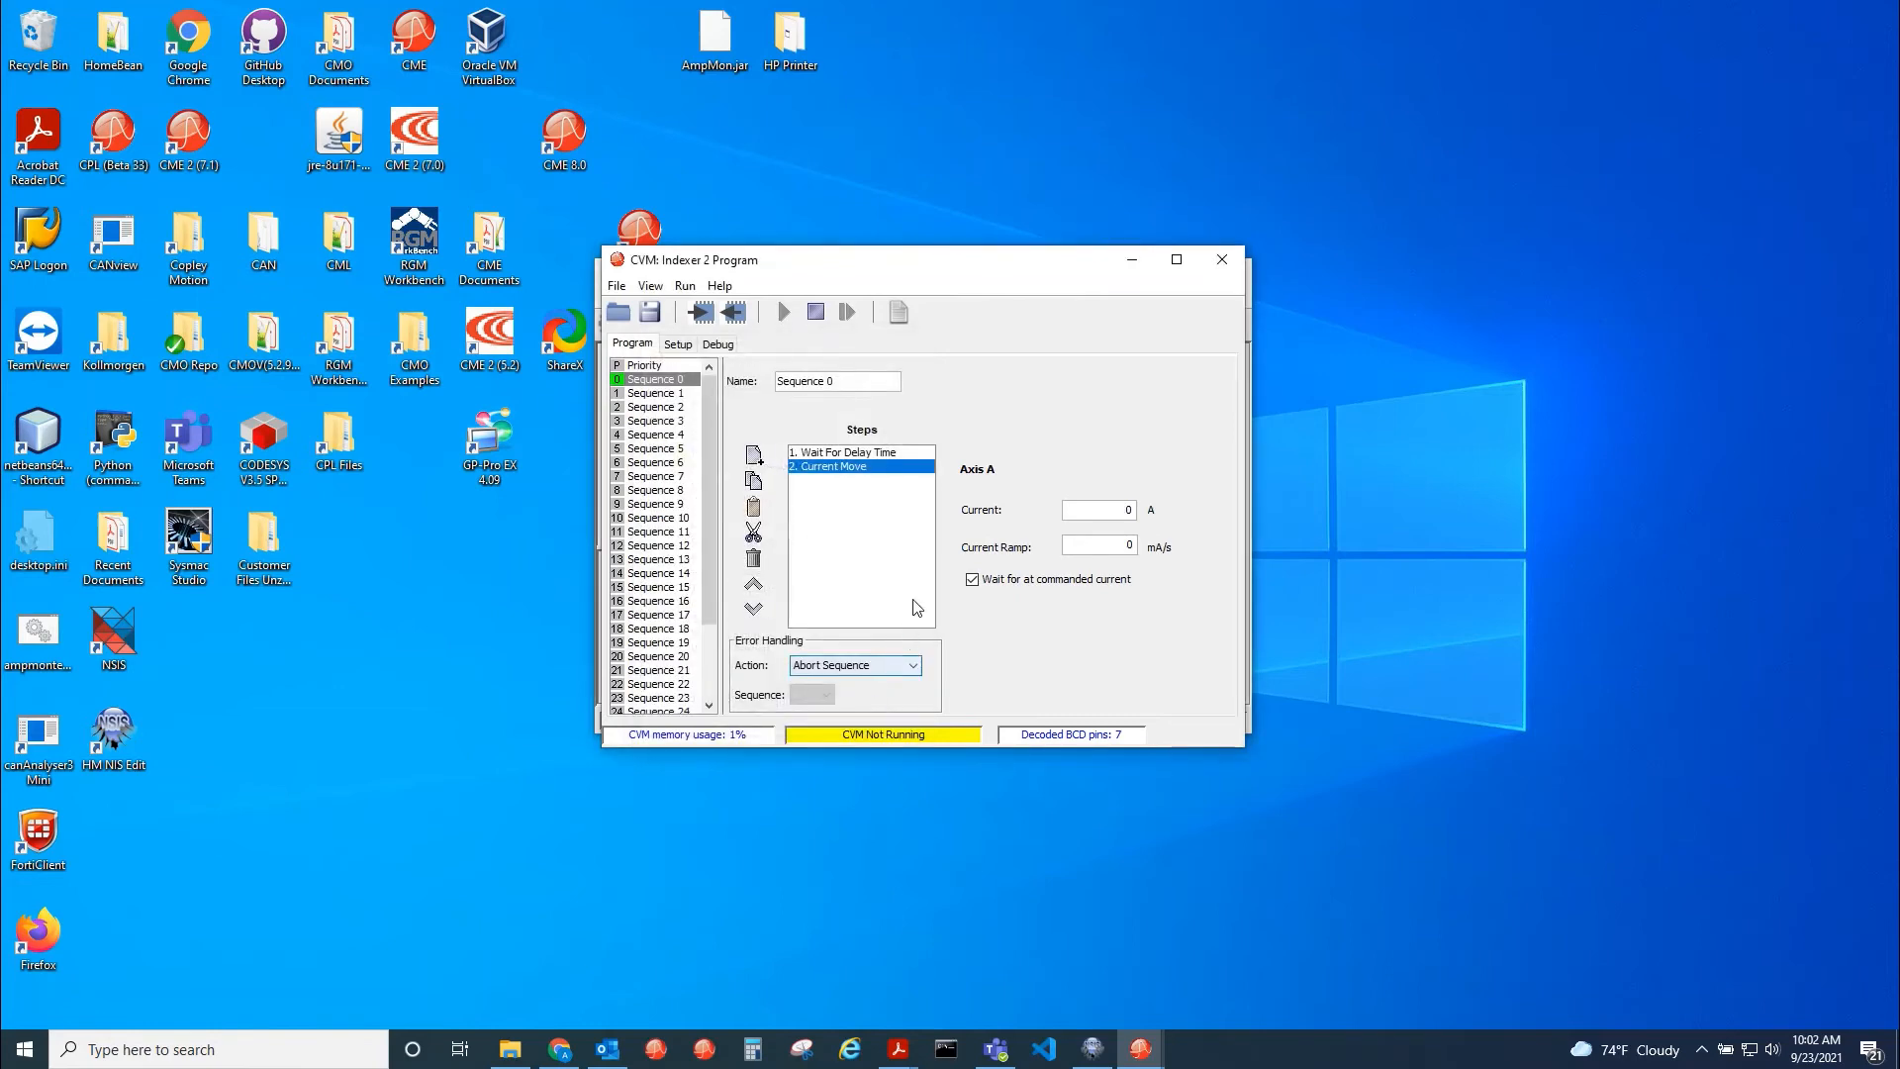
# - Set the Current Move step's current to 1.55 A and its current ramp to 100 mA/s
pyautogui.click(1111, 508)
pyautogui.doubleClick(1129, 509)
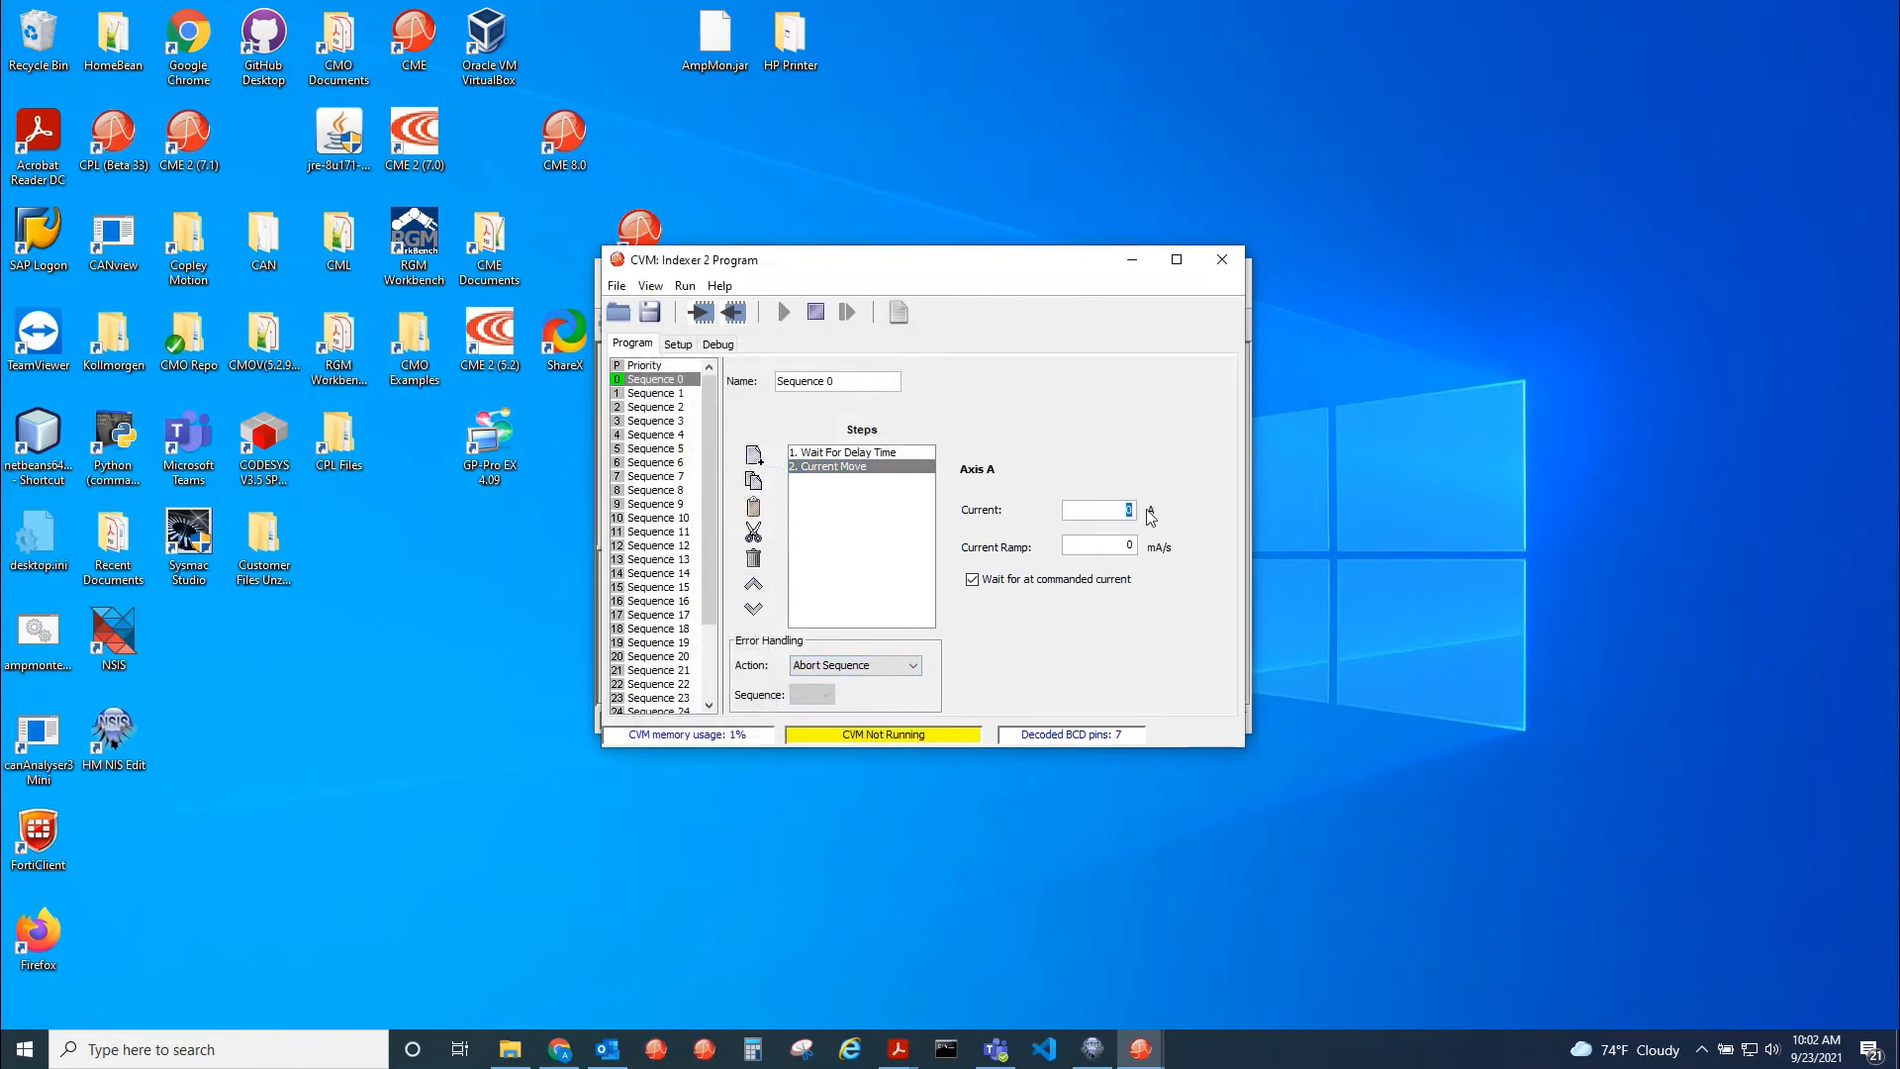
pyautogui.write('1')
pyautogui.press('BackSpace')
pyautogui.press('BackSpace')
pyautogui.write('55100')
# - Run the Indexer 2 program and open the Axis A control panel to monitor actual and commanded current
pyautogui.moveTo(782, 254); pyautogui.dragTo(1350, 206)
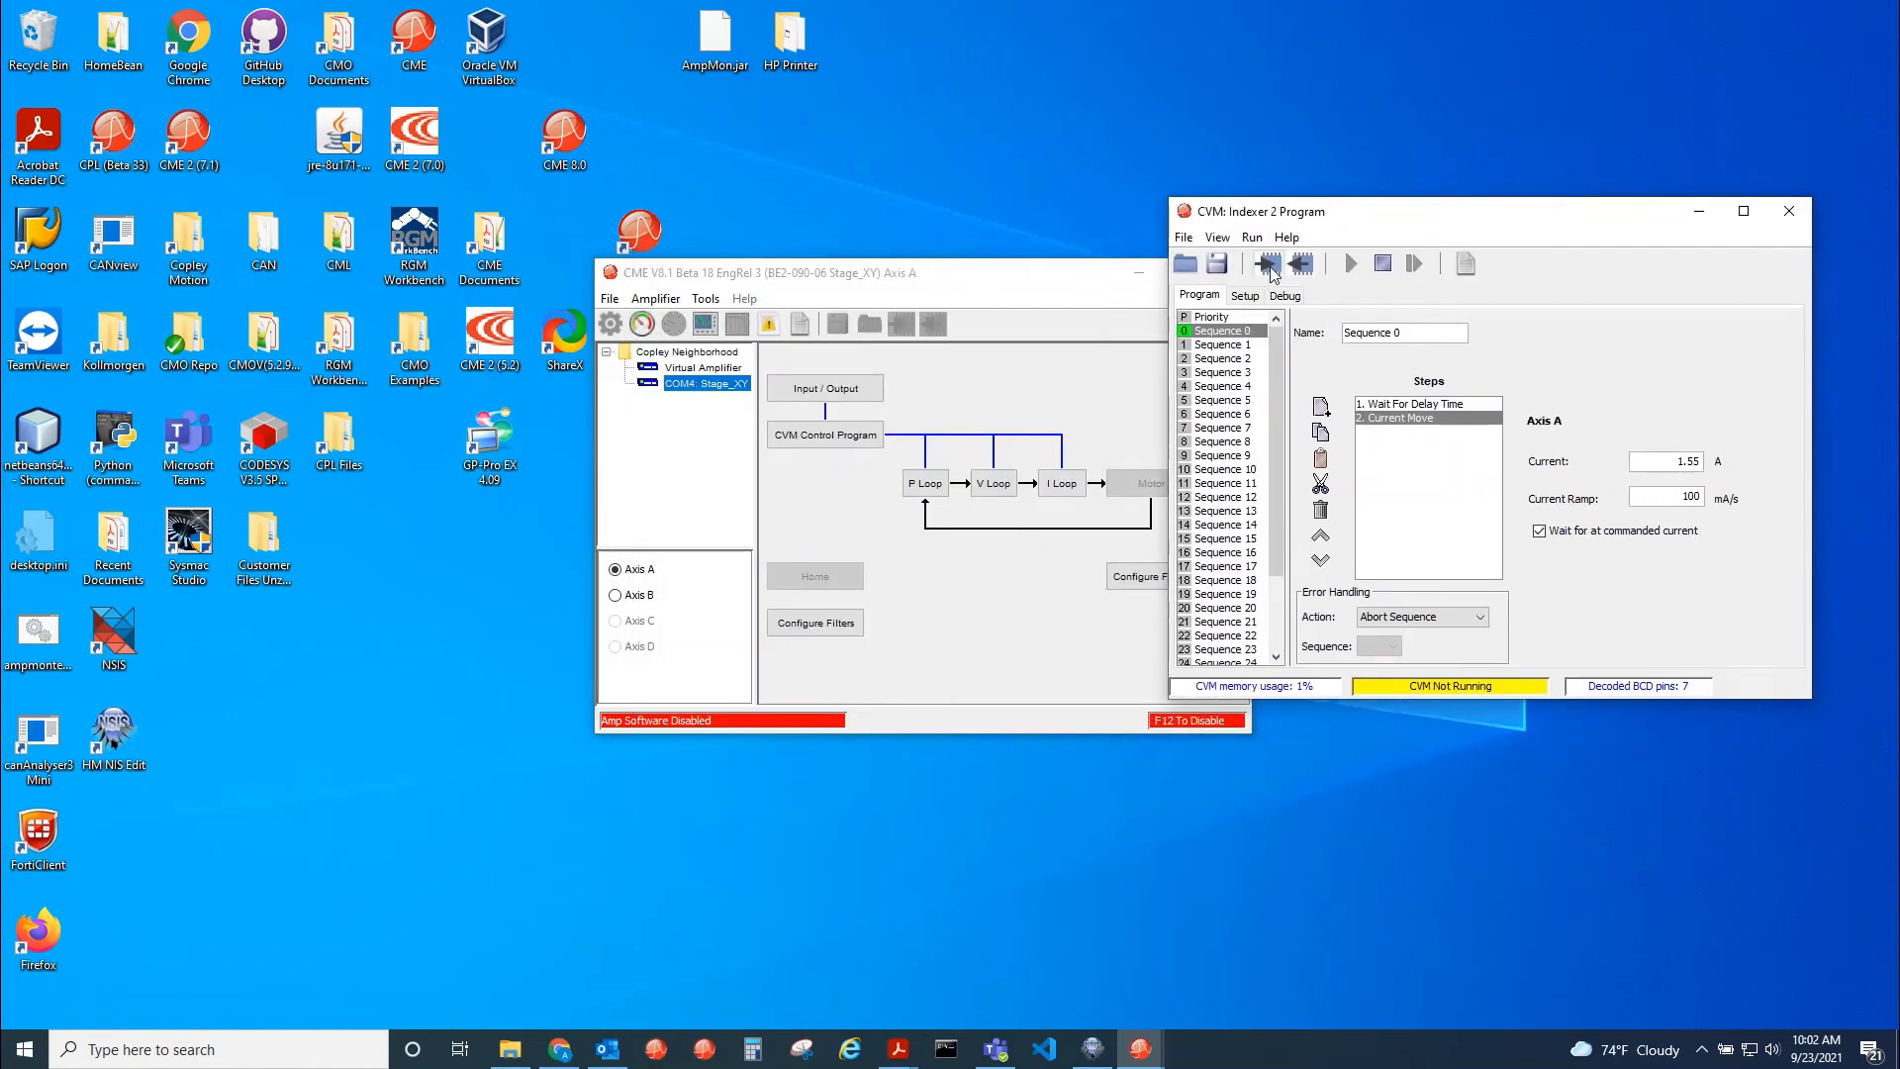
pyautogui.click(1349, 265)
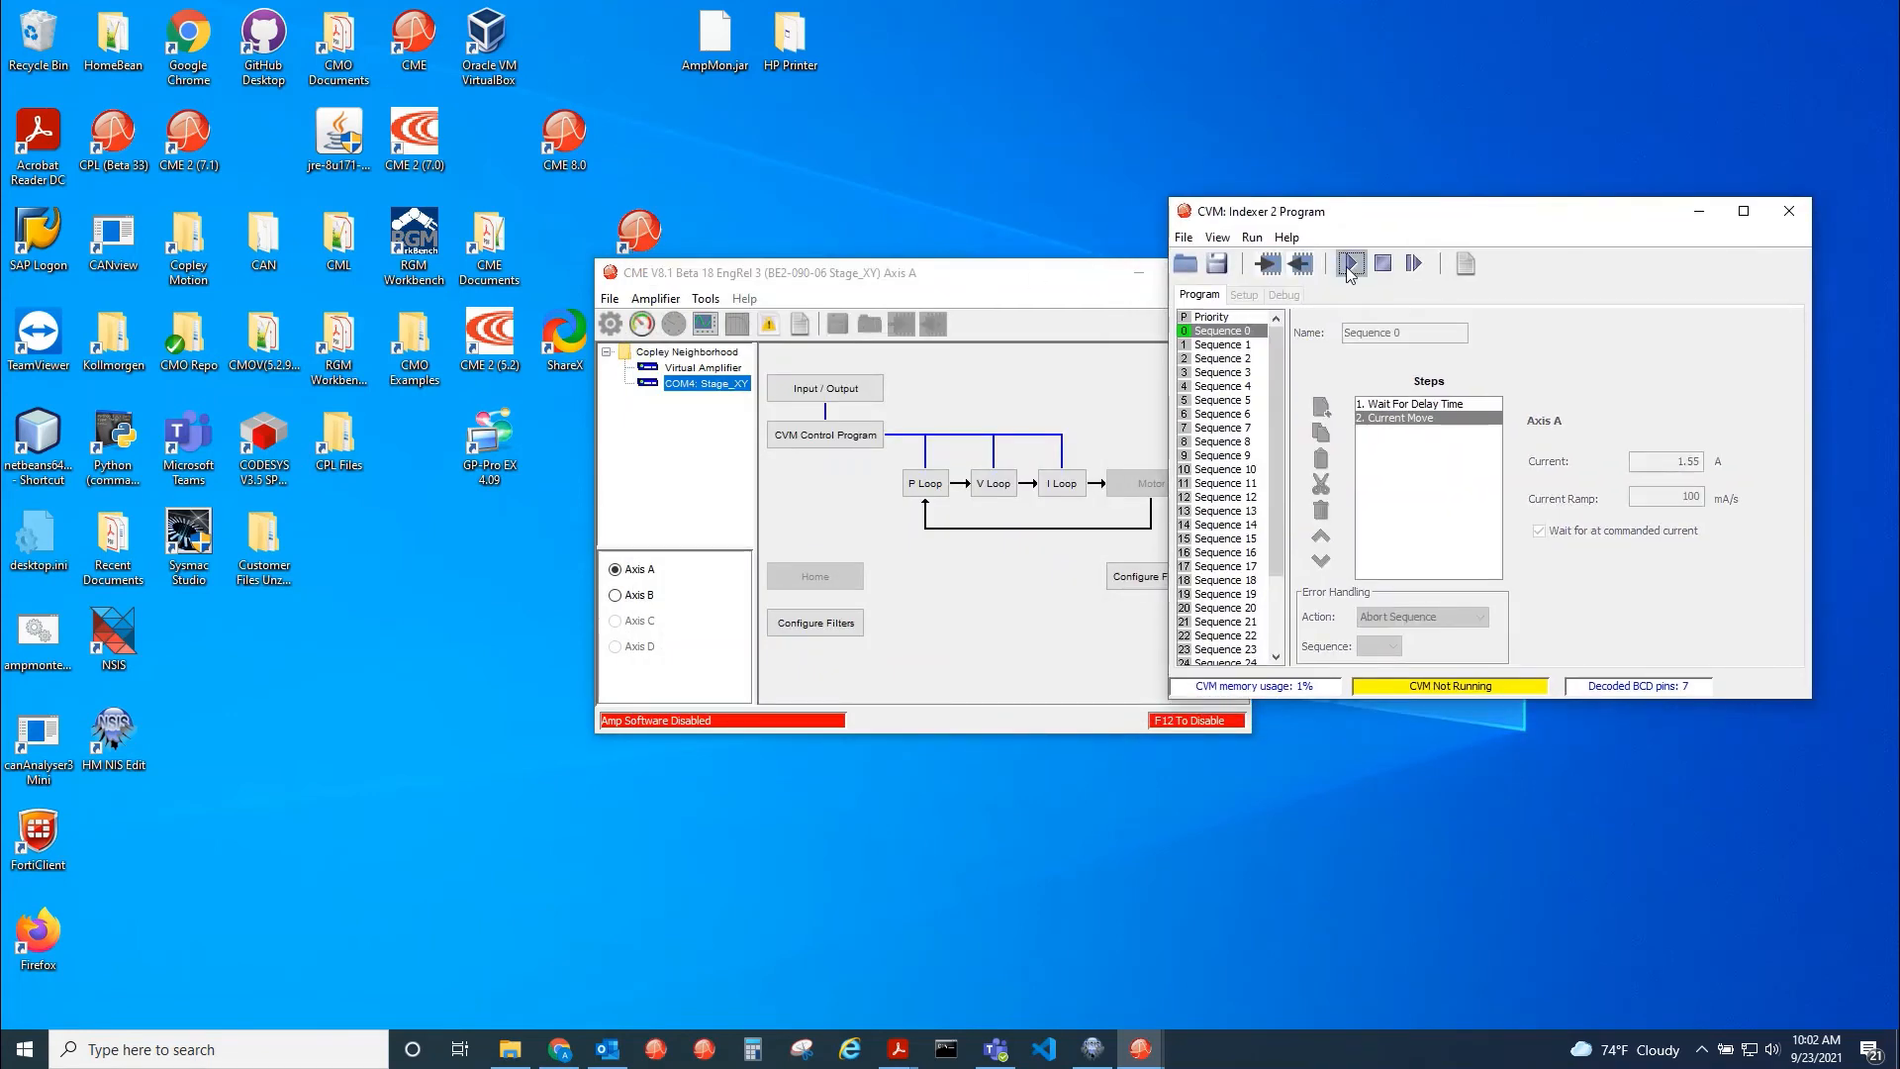
pyautogui.click(641, 324)
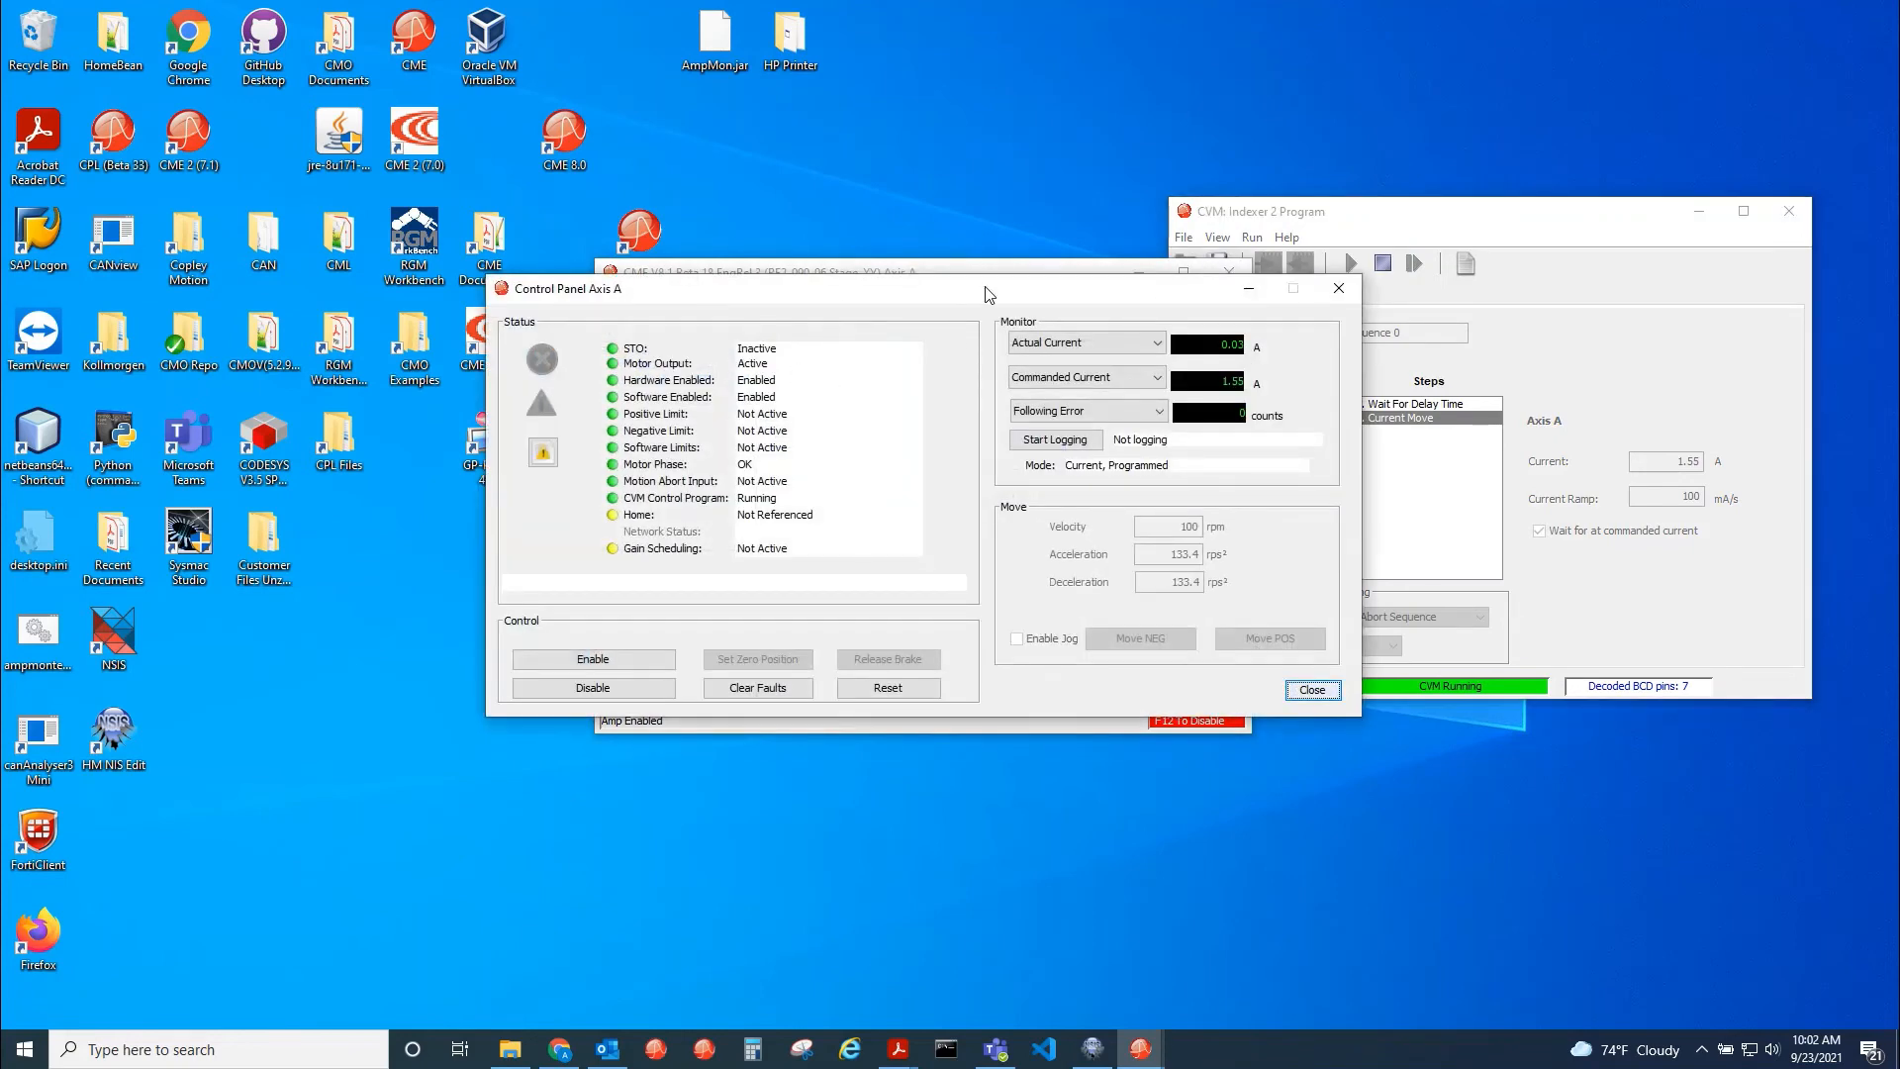
pyautogui.moveTo(990, 289); pyautogui.dragTo(913, 239)
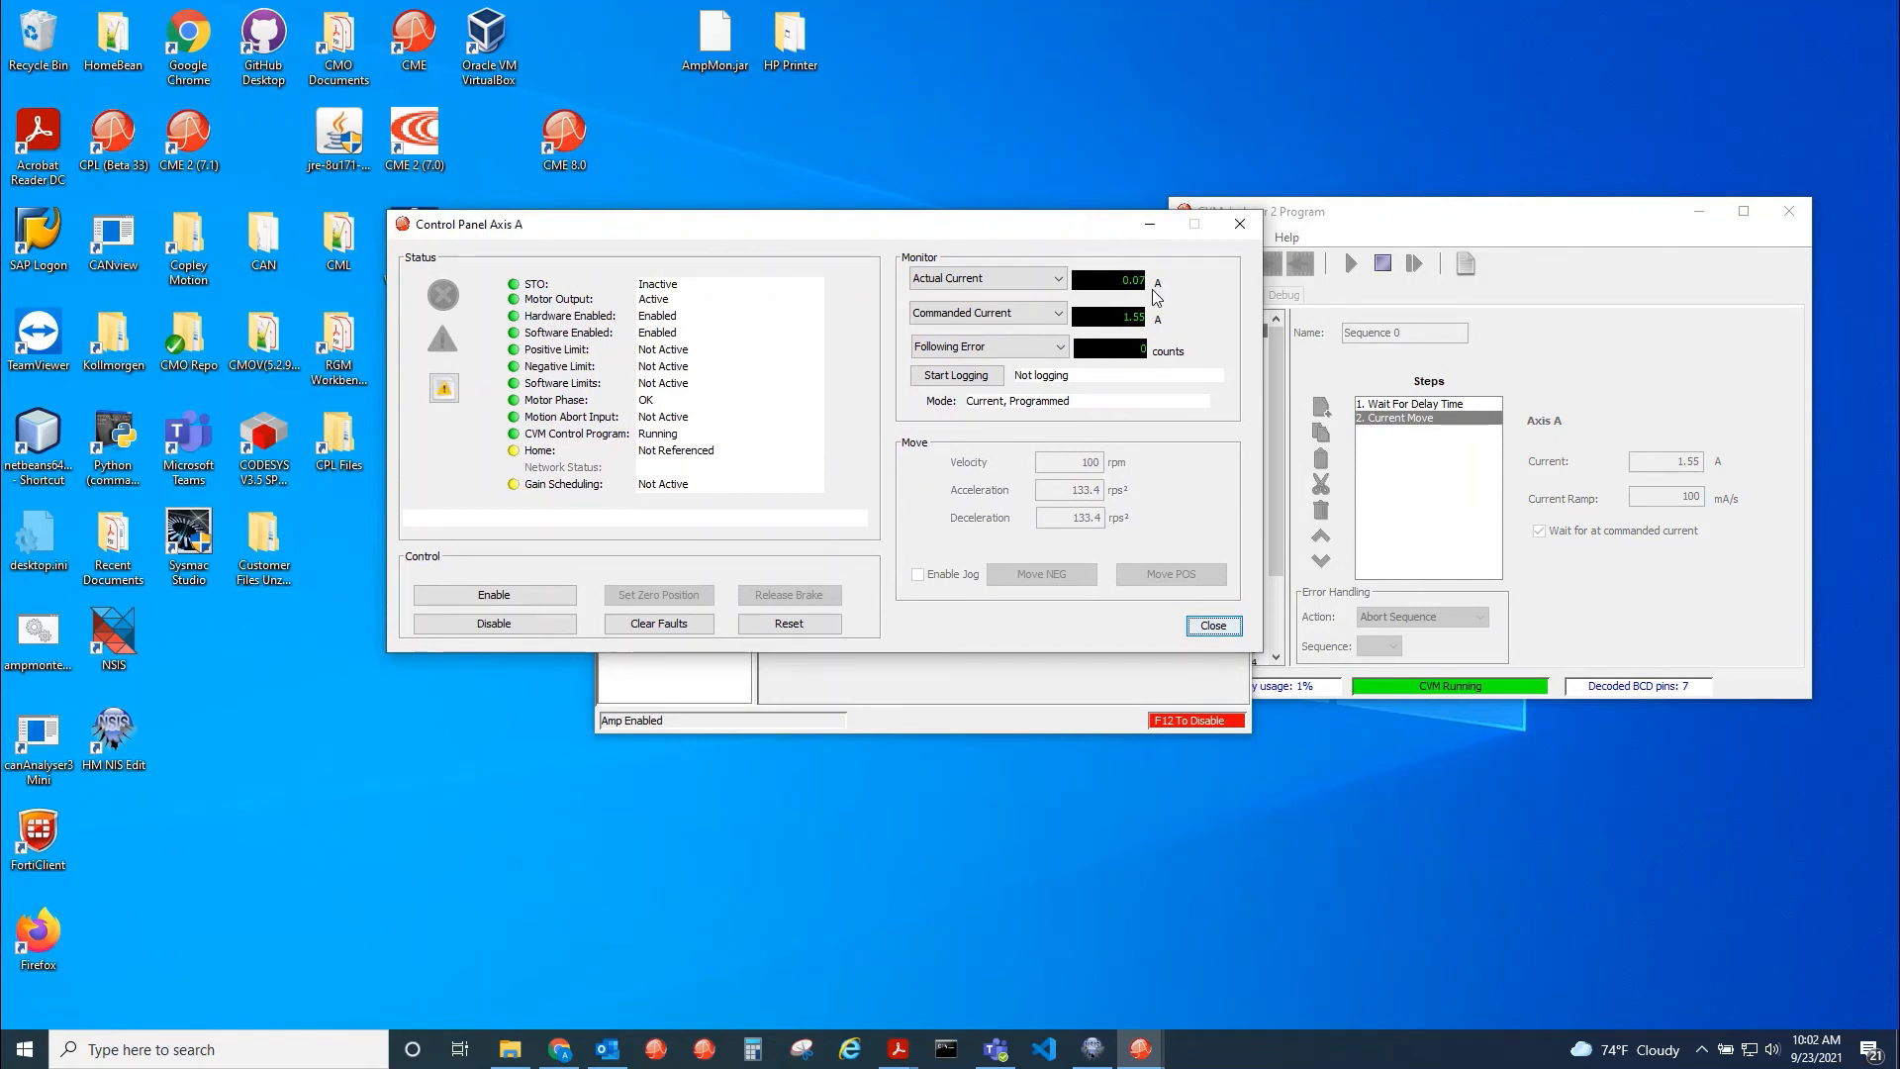